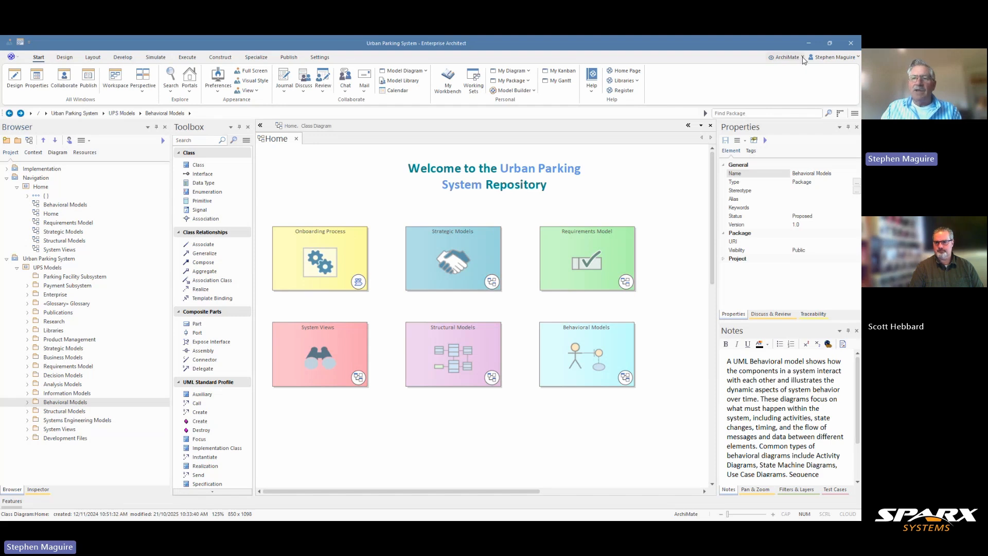
- Switch the modeling perspective to UML Behavioral
{"action": "left_click", "coordinate": [803, 58]}
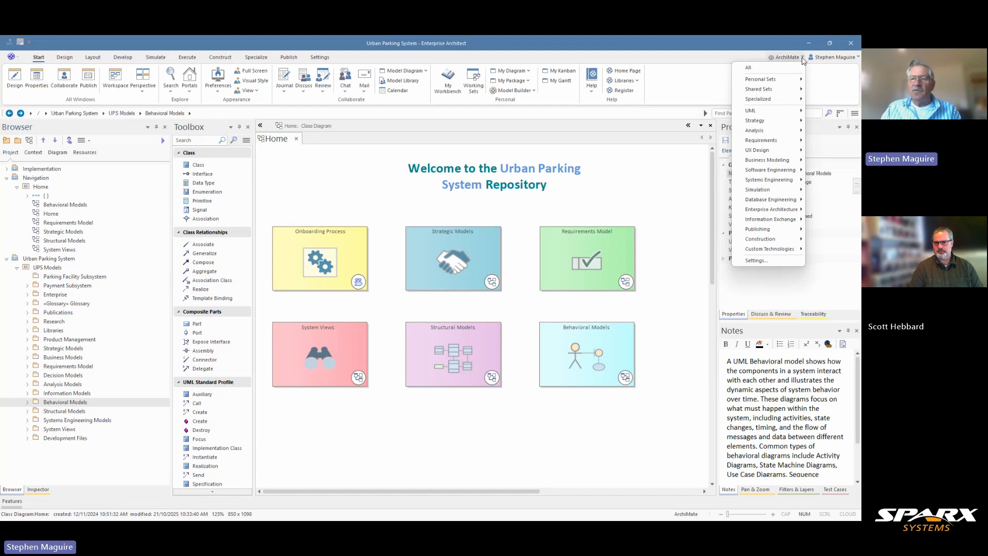
{"action": "mouse_move", "coordinate": [785, 113]}
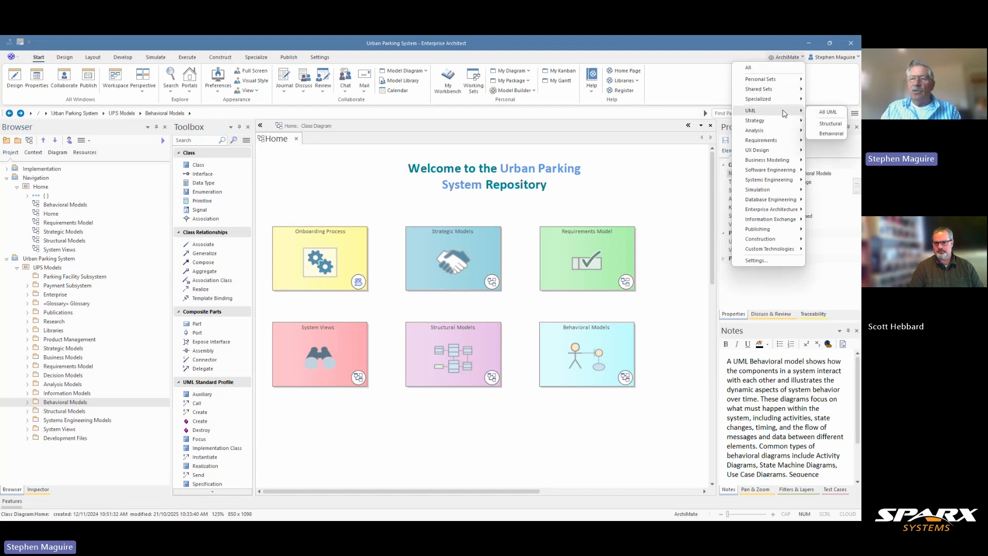
{"action": "left_click", "coordinate": [833, 135]}
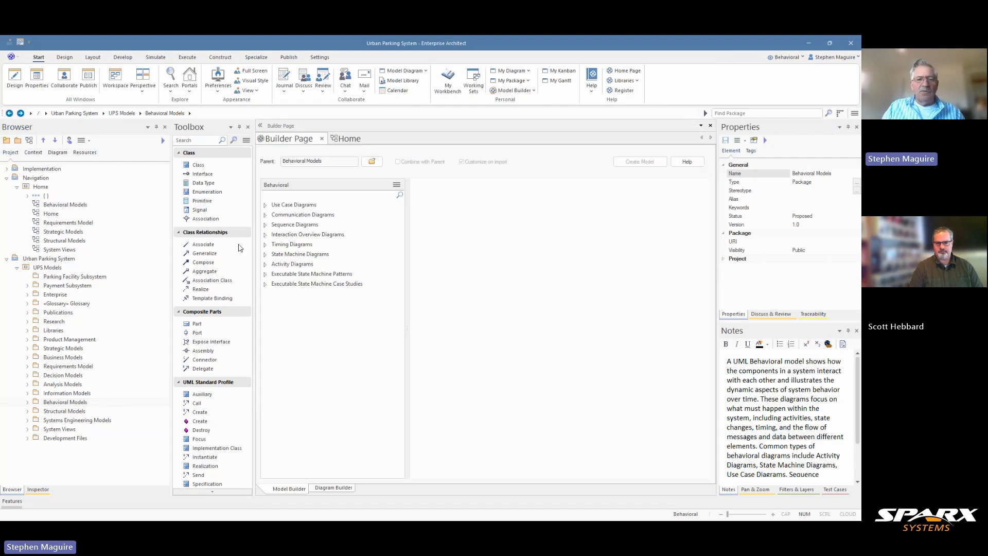
- Browse the Sequence Diagrams patterns, previewing them from Starter Sequence Diagram through Basic Sequence Diagram with Lost Message
{"action": "left_click", "coordinate": [267, 225]}
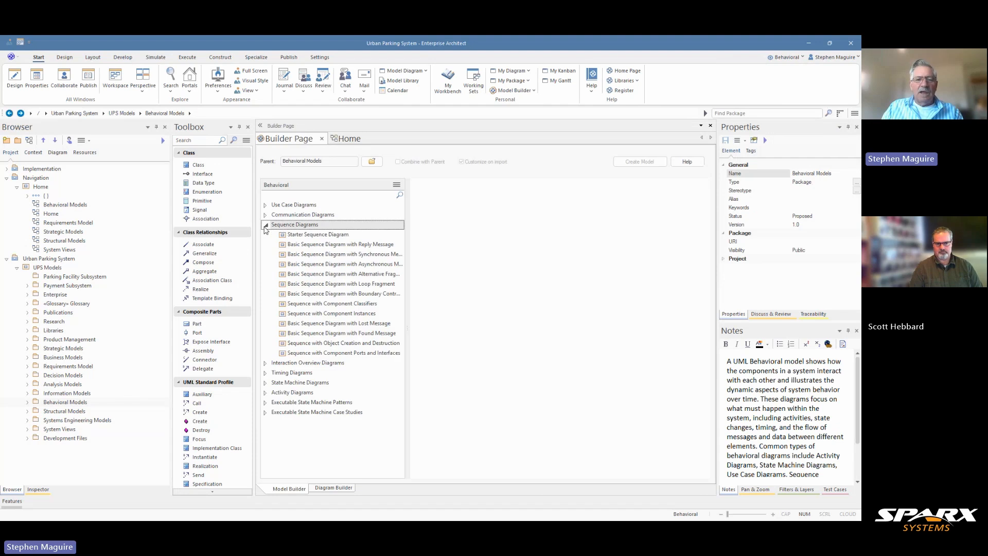
{"action": "left_click", "coordinate": [313, 236]}
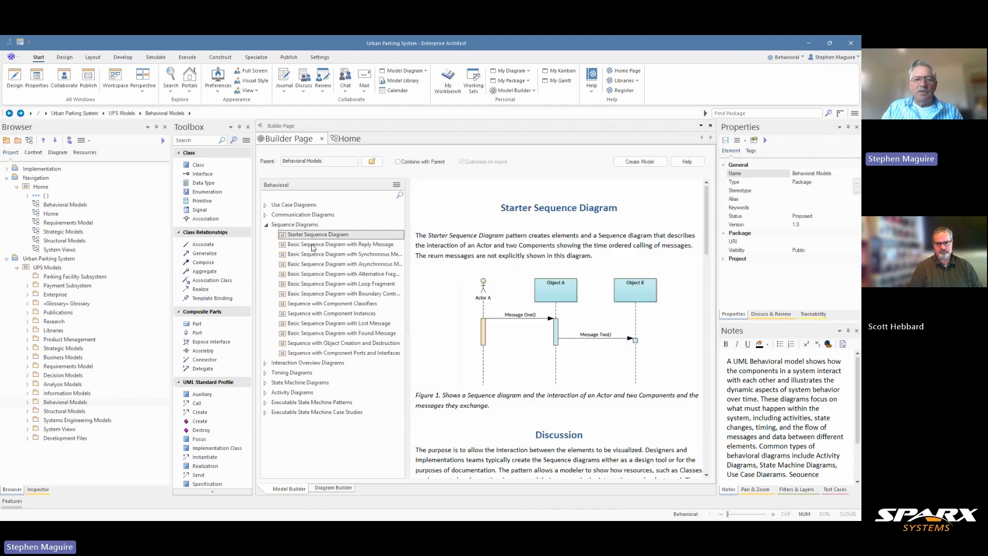
{"action": "left_click", "coordinate": [313, 245]}
{"action": "left_click", "coordinate": [312, 255]}
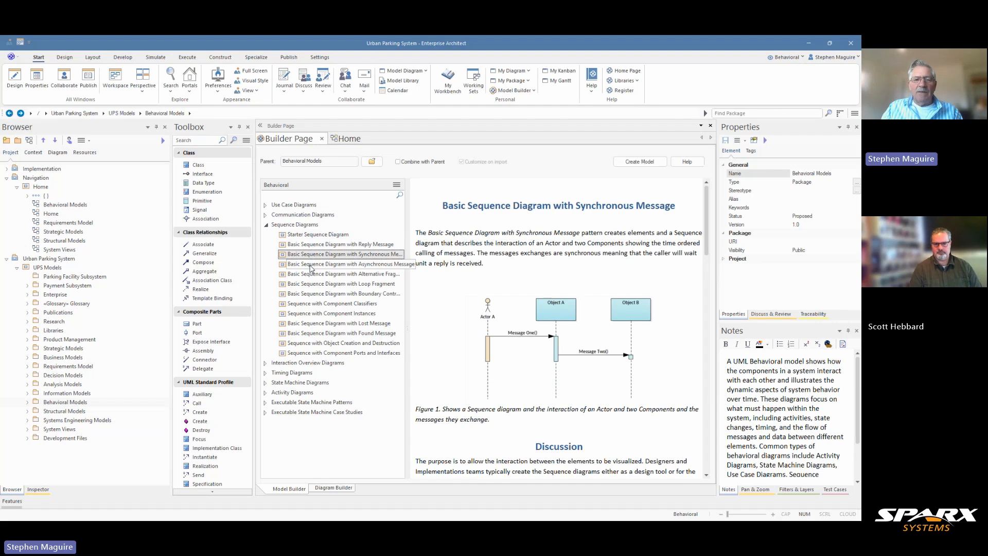
{"action": "left_click", "coordinate": [312, 265]}
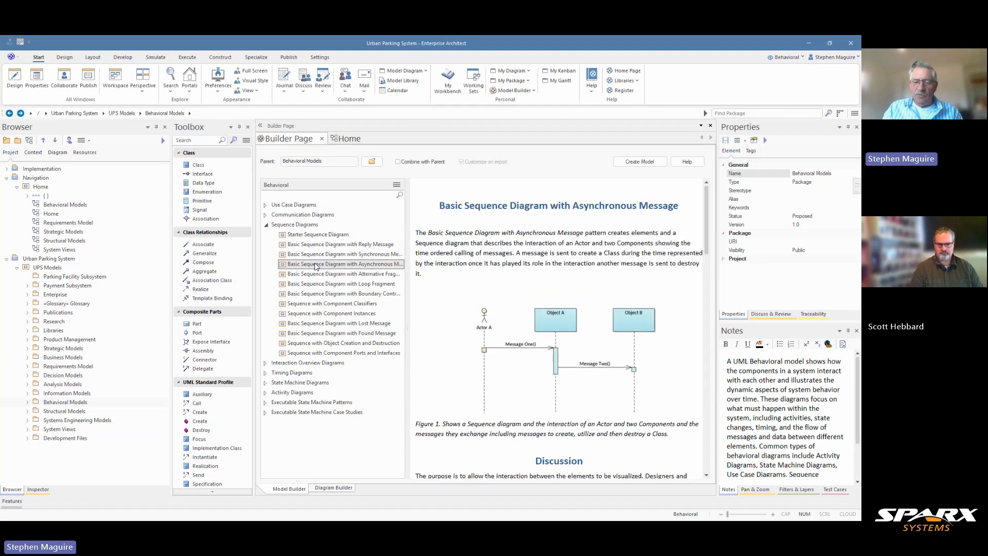
{"action": "key", "text": "Down"}
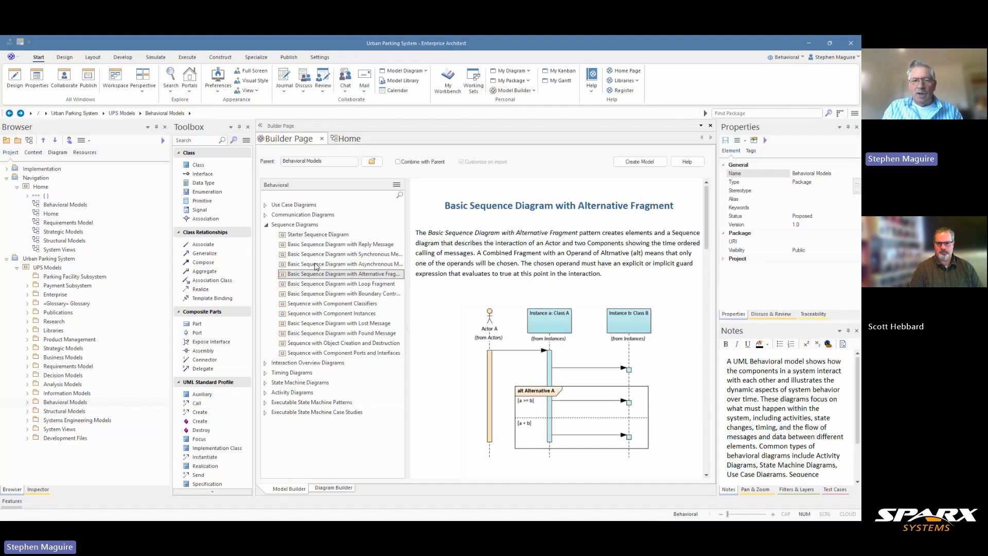
{"action": "key", "text": "Down"}
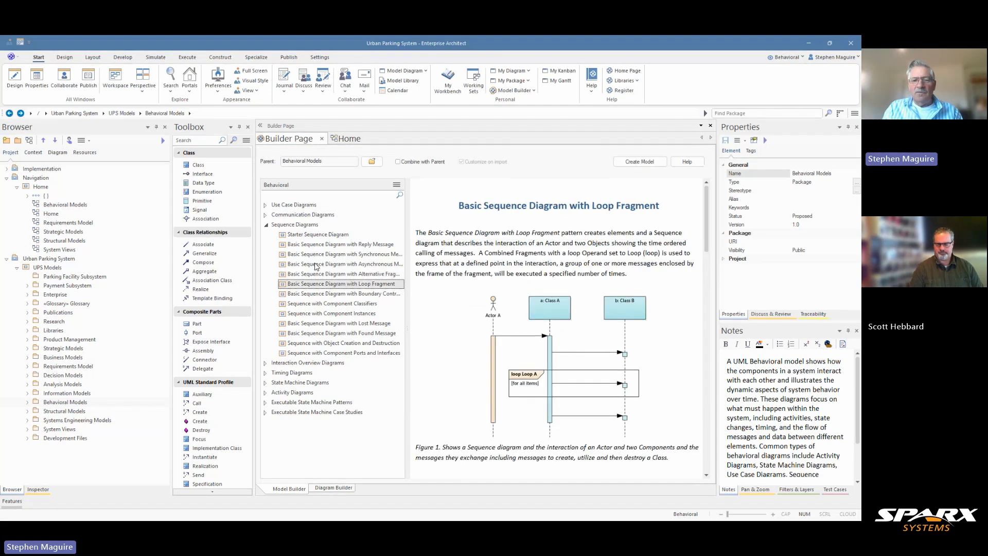
{"action": "key", "text": "Down"}
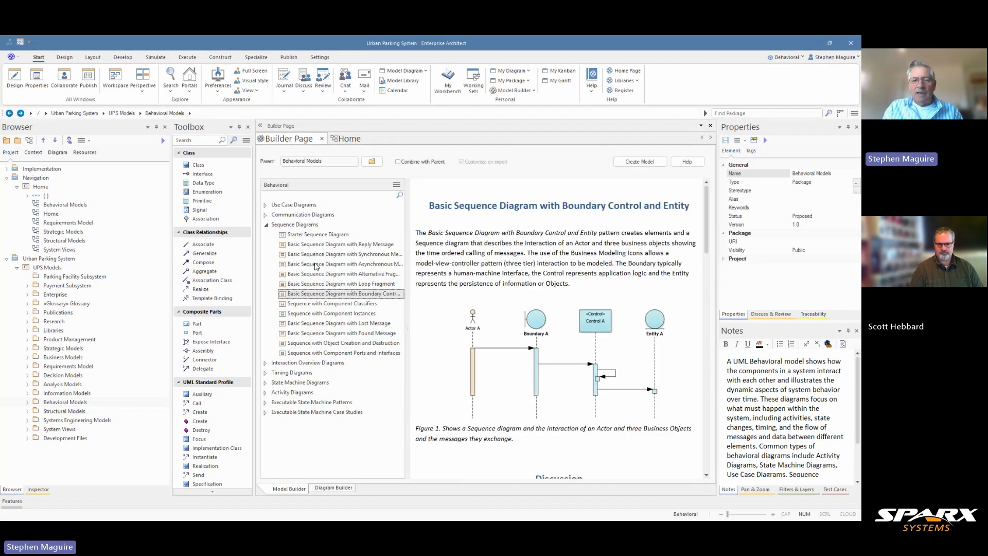
{"action": "key", "text": "Down"}
{"action": "key", "text": "Down"}
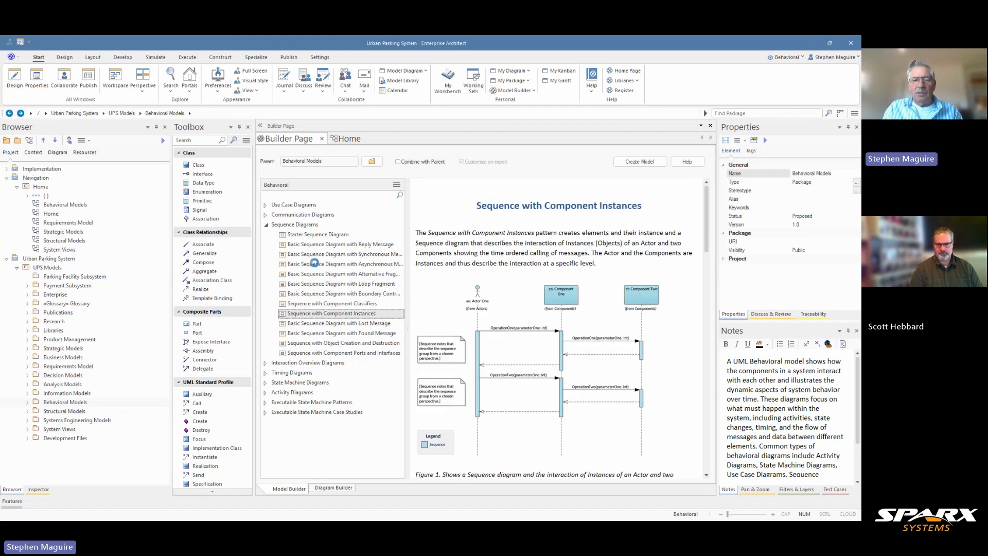
{"action": "key", "text": "Down"}
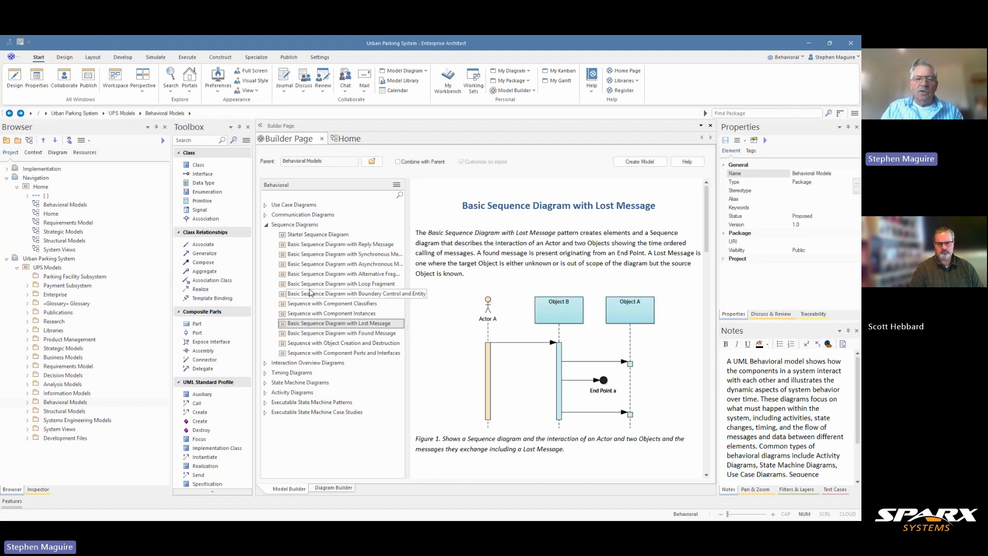
- Review the Basic Sequence Diagram with Loop Fragment pattern description and close the Builder Page
{"action": "left_click", "coordinate": [341, 284]}
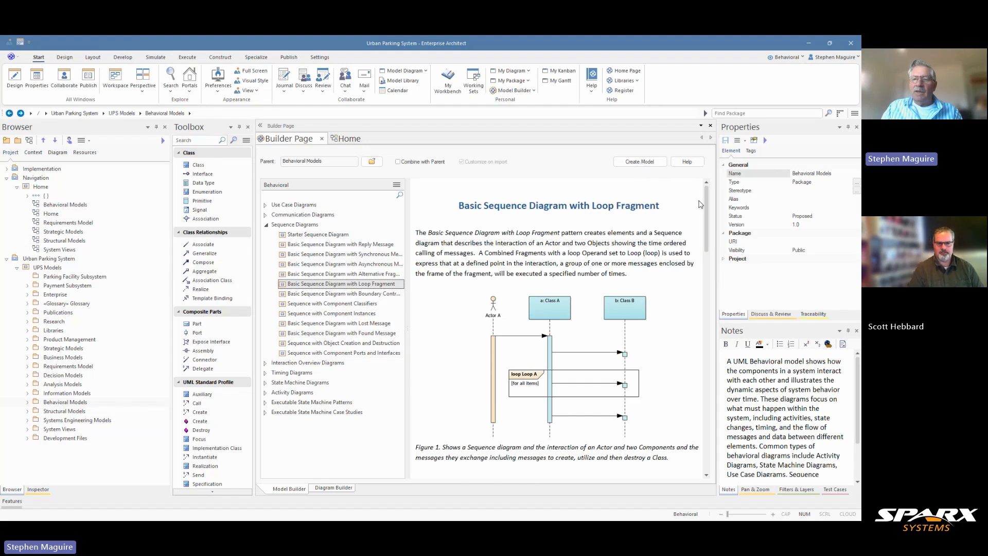
{"action": "mouse_move", "coordinate": [707, 198]}
{"action": "left_mouse_down"}
{"action": "mouse_move", "coordinate": [707, 255]}
{"action": "mouse_move", "coordinate": [707, 198]}
{"action": "left_mouse_up"}
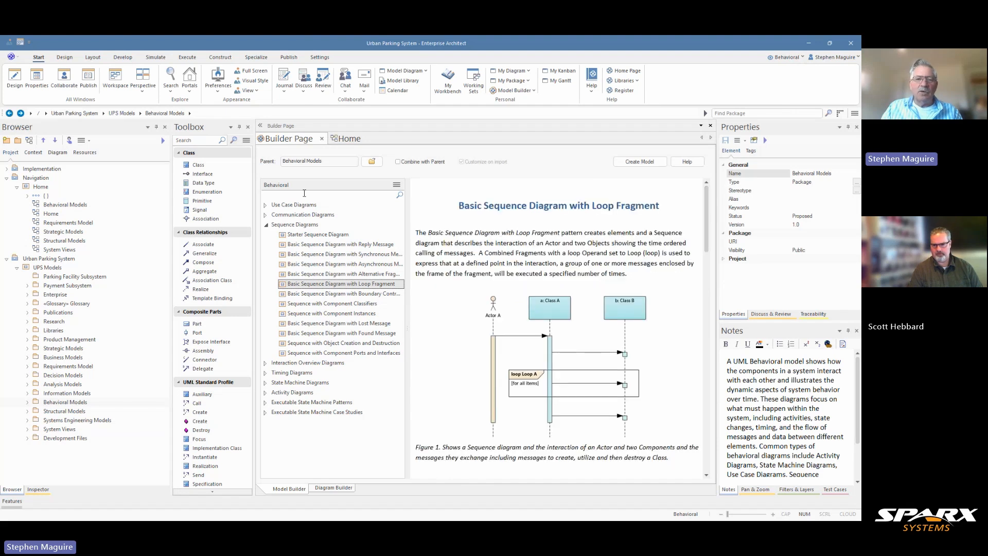
{"action": "left_click", "coordinate": [321, 139]}
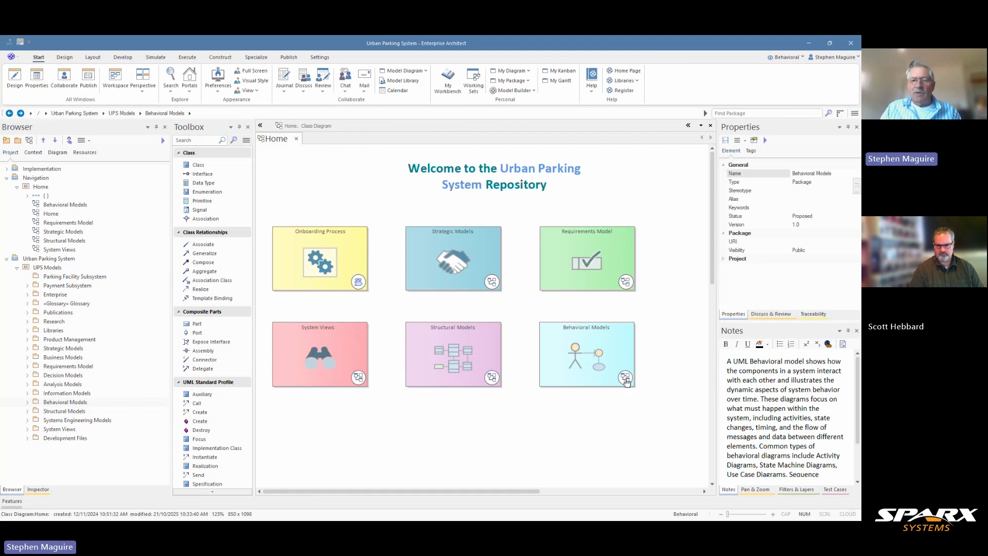
- Preview the Behavioral Models diagram from its tile on the Home diagram, close the preview and open the full diagram
{"action": "left_click", "coordinate": [626, 380]}
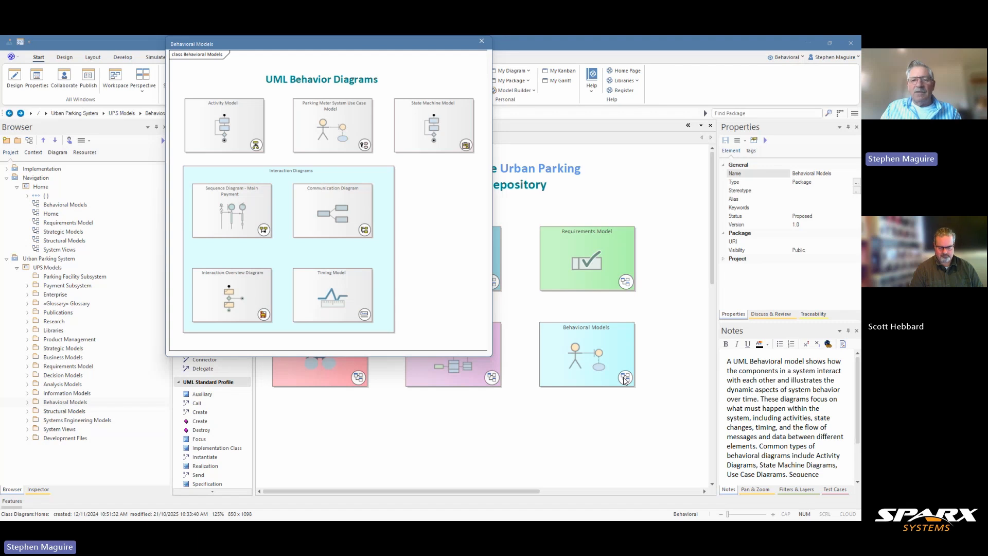
{"action": "left_click", "coordinate": [482, 42]}
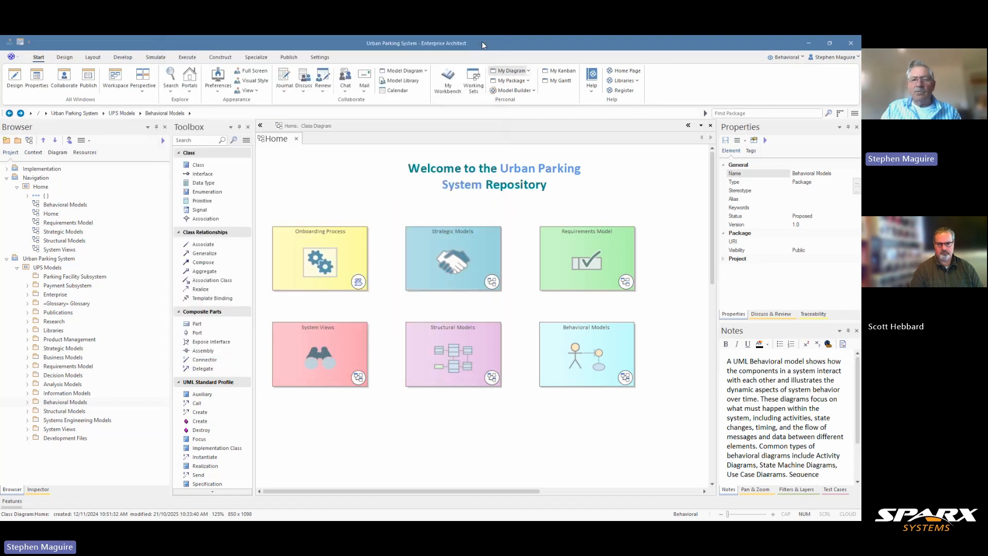
{"action": "double_click", "coordinate": [575, 350]}
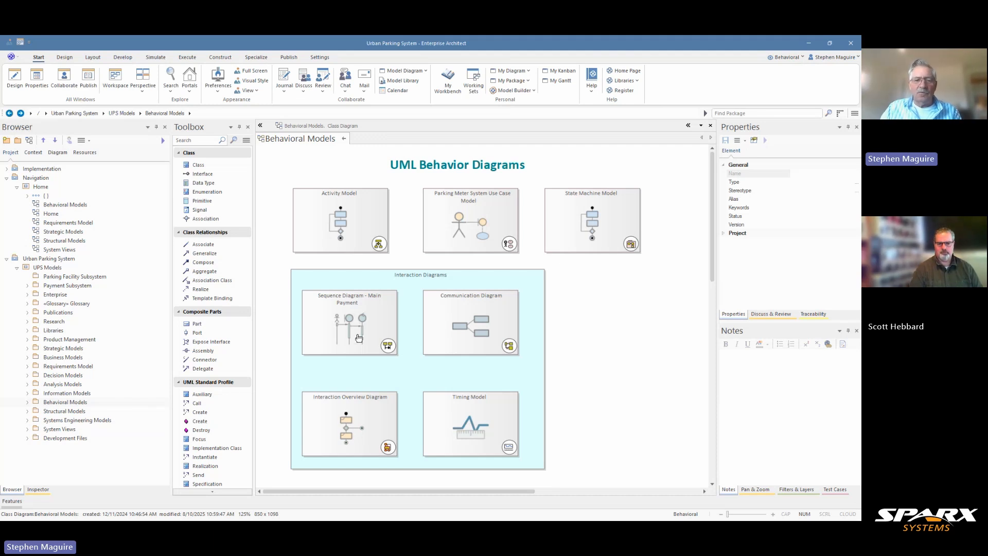
- Preview the Sequence Diagram - Main Payment from its tile, close the preview and open the full diagram
{"action": "left_click", "coordinate": [387, 347]}
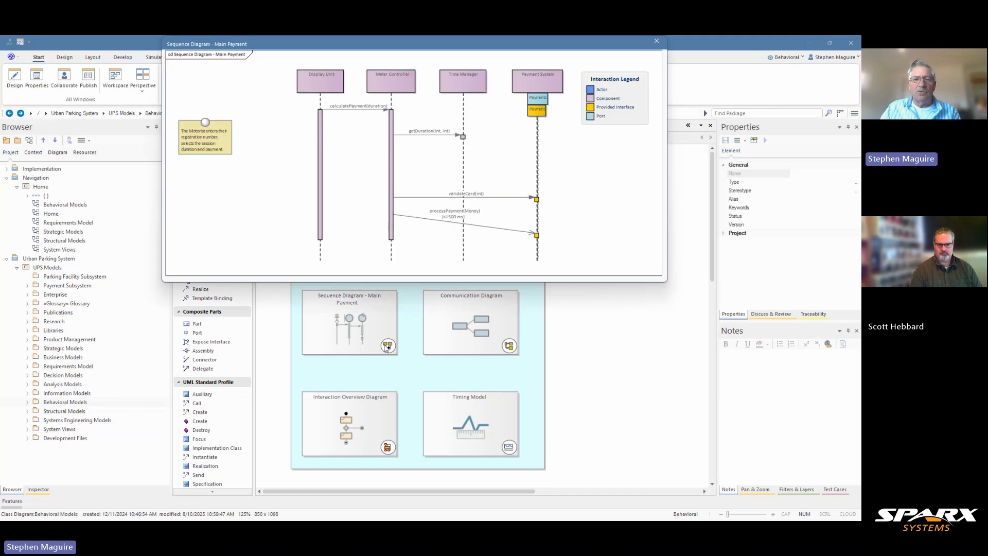
{"action": "left_click", "coordinate": [657, 40]}
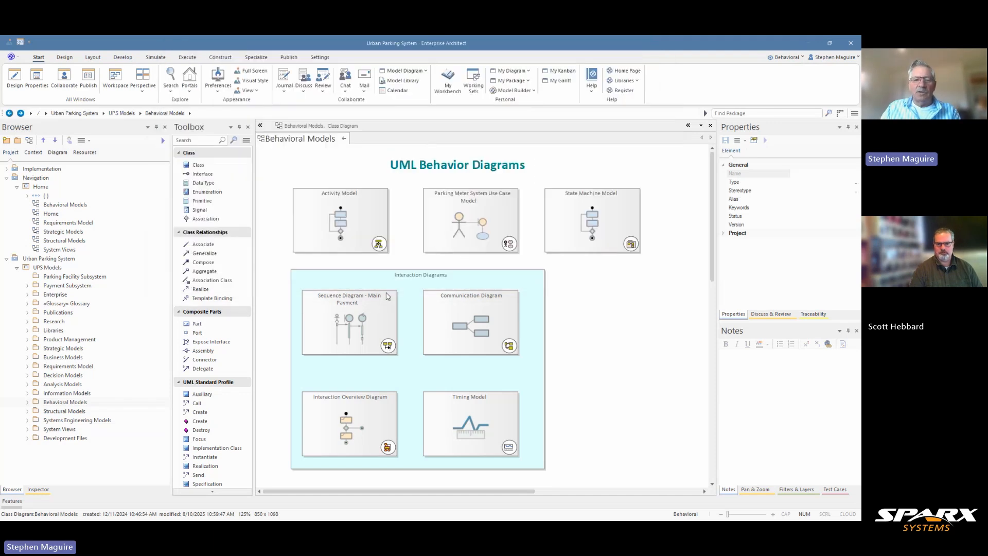
{"action": "left_click", "coordinate": [345, 325]}
{"action": "double_click", "coordinate": [345, 325]}
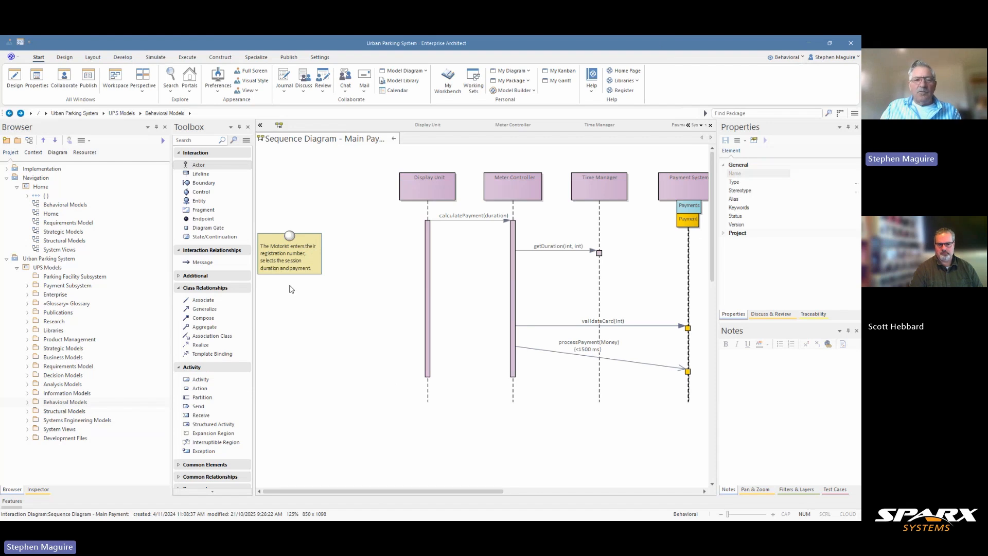
- Shift the yellow note about the Motorist slightly to the right and look over the lifelines and legend
{"action": "left_click", "coordinate": [298, 258]}
{"action": "left_click_drag", "start_coordinate": [301, 257], "coordinate": [301, 257]}
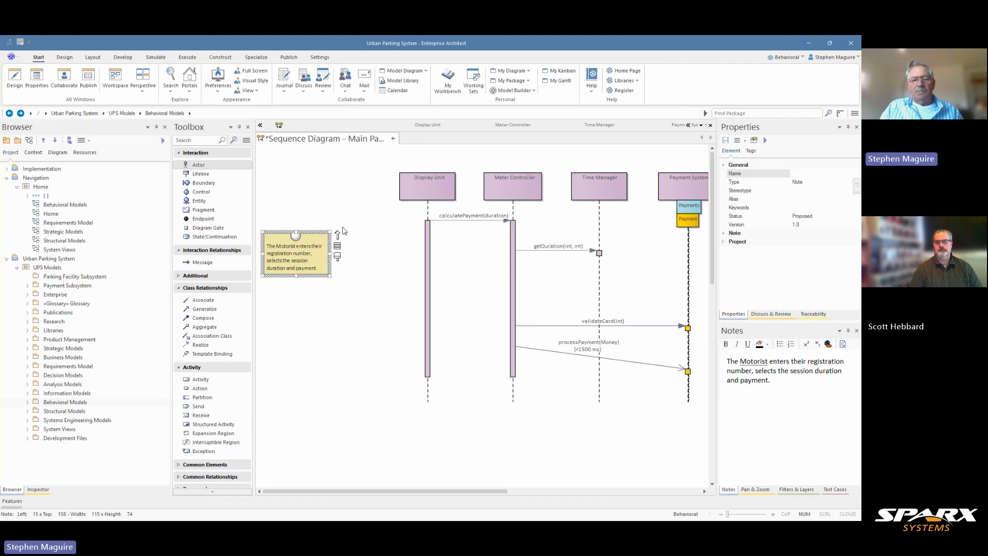
{"action": "left_click_drag", "start_coordinate": [392, 492], "coordinate": [455, 491]}
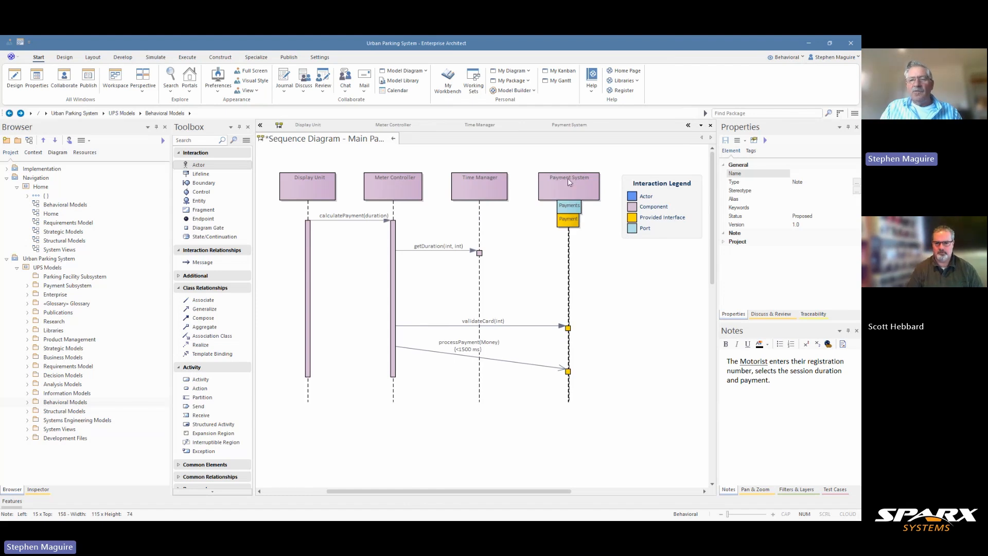
{"action": "left_click_drag", "start_coordinate": [467, 493], "coordinate": [403, 493]}
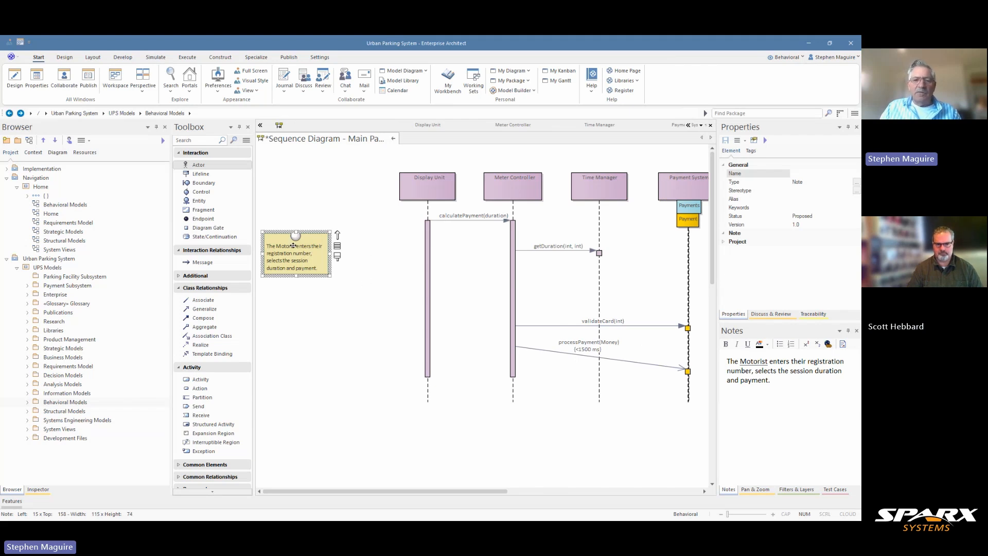
- Move all lifelines and the Interaction Legend, excluding the note, left towards the note and clear the selection
{"action": "key", "text": "ctrl+a"}
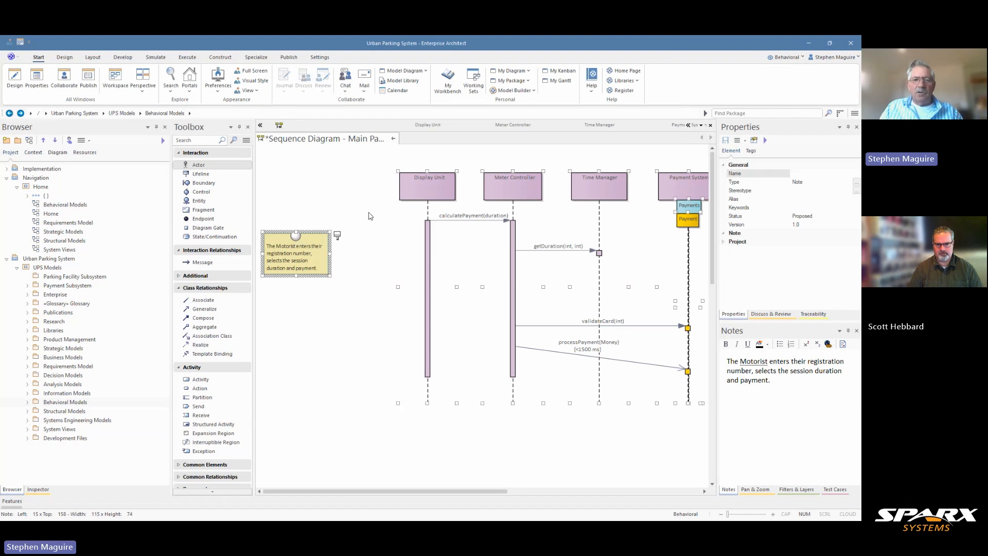
{"action": "left_click", "coordinate": [315, 238], "text": "ctrl"}
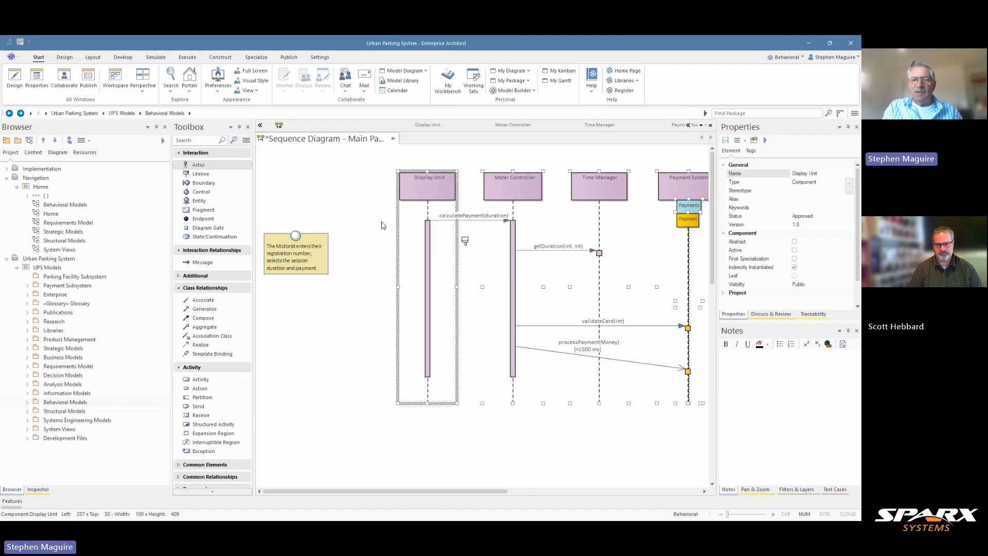
{"action": "key", "text": "Left"}
{"action": "key", "text": "Left"}
{"action": "key", "text": "Left"}
{"action": "key", "text": "Left"}
{"action": "key", "text": "Left"}
{"action": "key", "text": "Left"}
{"action": "key", "text": "Left"}
{"action": "key", "text": "Left"}
{"action": "key", "text": "Left"}
{"action": "key", "text": "Left"}
{"action": "key", "text": "Left"}
{"action": "key", "text": "Left"}
{"action": "key", "text": "Left"}
{"action": "key", "text": "Left"}
{"action": "key", "text": "Left"}
{"action": "key", "text": "Left"}
{"action": "key", "text": "Left"}
{"action": "key", "text": "Left"}
{"action": "key", "text": "Left"}
{"action": "key", "text": "Left"}
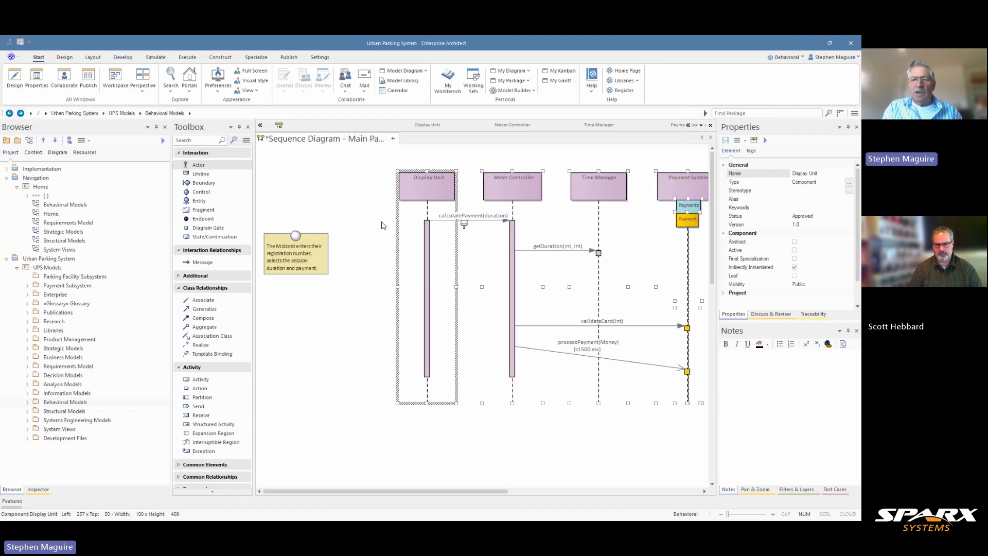
{"action": "key", "text": "Left"}
{"action": "key", "text": "Left"}
{"action": "key", "text": "Left"}
{"action": "key", "text": "Left"}
{"action": "key", "text": "Left"}
{"action": "key", "text": "Left"}
{"action": "key", "text": "Left"}
{"action": "key", "text": "Left"}
{"action": "key", "text": "Left"}
{"action": "key", "text": "Left"}
{"action": "key", "text": "Left"}
{"action": "key", "text": "Left"}
{"action": "key", "text": "Left"}
{"action": "key", "text": "Left"}
{"action": "key", "text": "Left"}
{"action": "key", "text": "Left"}
{"action": "key", "text": "Left"}
{"action": "key", "text": "Left"}
{"action": "key", "text": "Left"}
{"action": "key", "text": "Left"}
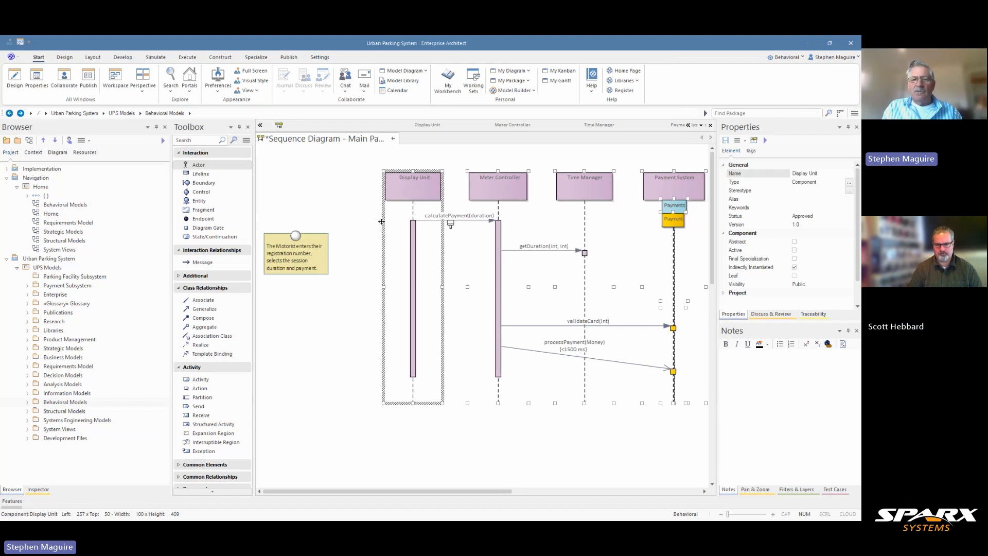
{"action": "key", "text": "Left"}
{"action": "key", "text": "Left"}
{"action": "key", "text": "Left"}
{"action": "key", "text": "Left"}
{"action": "key", "text": "Left"}
{"action": "key", "text": "Left"}
{"action": "key", "text": "Left"}
{"action": "key", "text": "Left"}
{"action": "key", "text": "Left"}
{"action": "key", "text": "Left"}
{"action": "key", "text": "Left"}
{"action": "key", "text": "Left"}
{"action": "key", "text": "Left"}
{"action": "key", "text": "Left"}
{"action": "key", "text": "Left"}
{"action": "key", "text": "Left"}
{"action": "key", "text": "Left"}
{"action": "key", "text": "Left"}
{"action": "key", "text": "Left"}
{"action": "key", "text": "Left"}
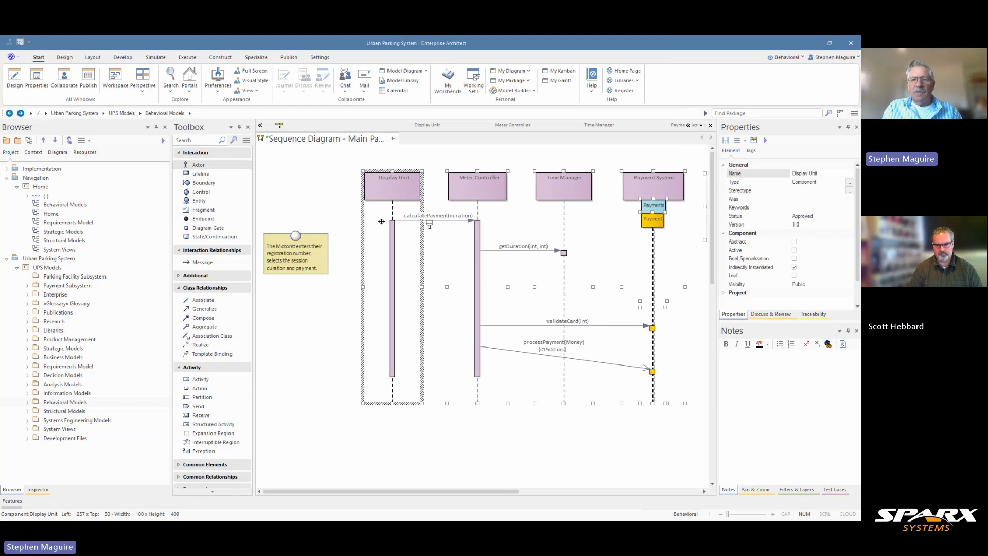
{"action": "key", "text": "Left"}
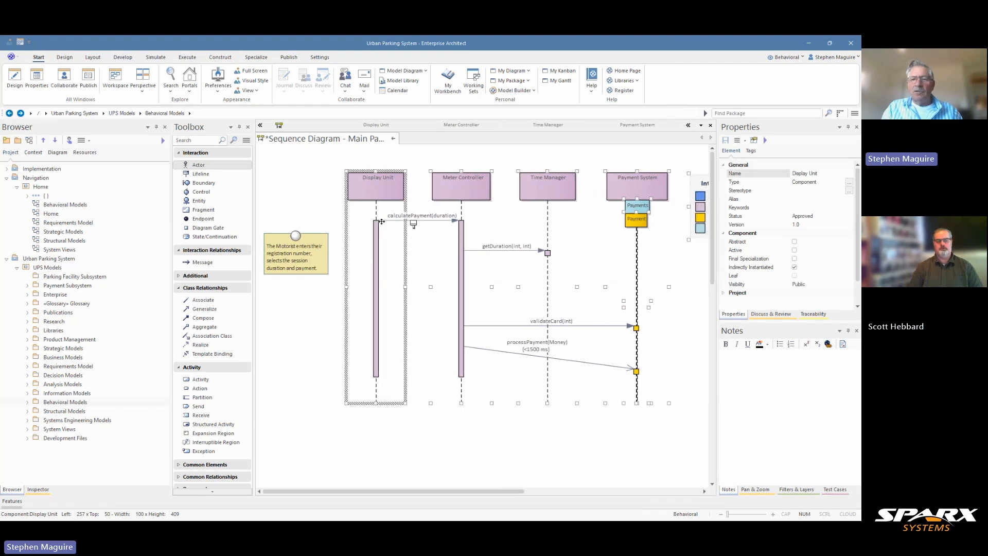
{"action": "left_click", "coordinate": [597, 441]}
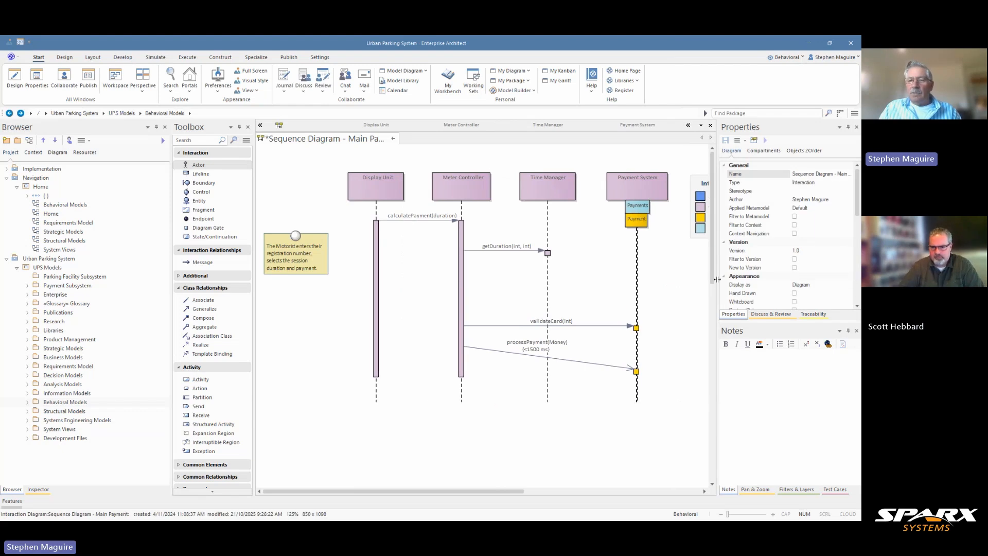
- Show the calculatePayment(duration) message's properties in full, collapsing the Toolbox and widening the Properties area
{"action": "left_click_drag", "start_coordinate": [718, 279], "coordinate": [786, 280]}
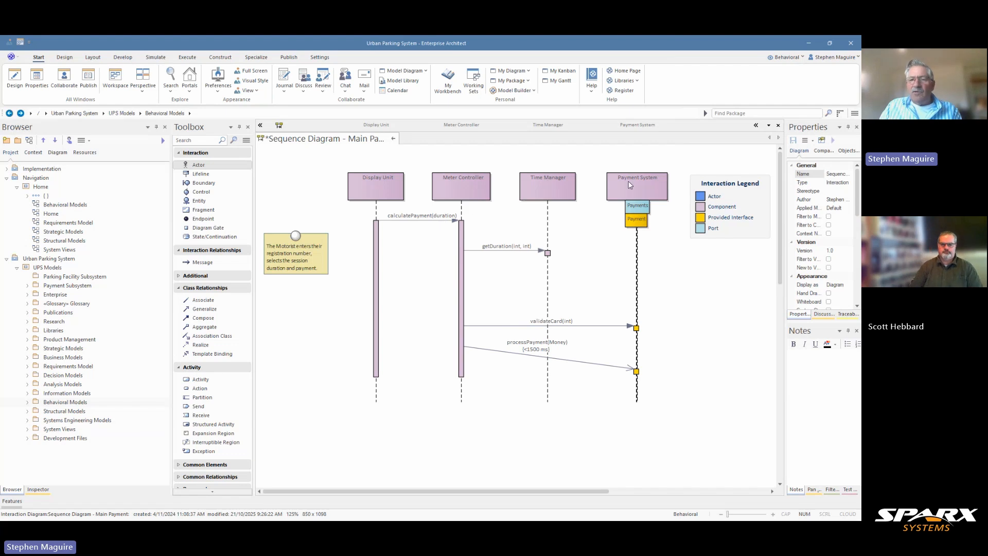
{"action": "left_click", "coordinate": [434, 222]}
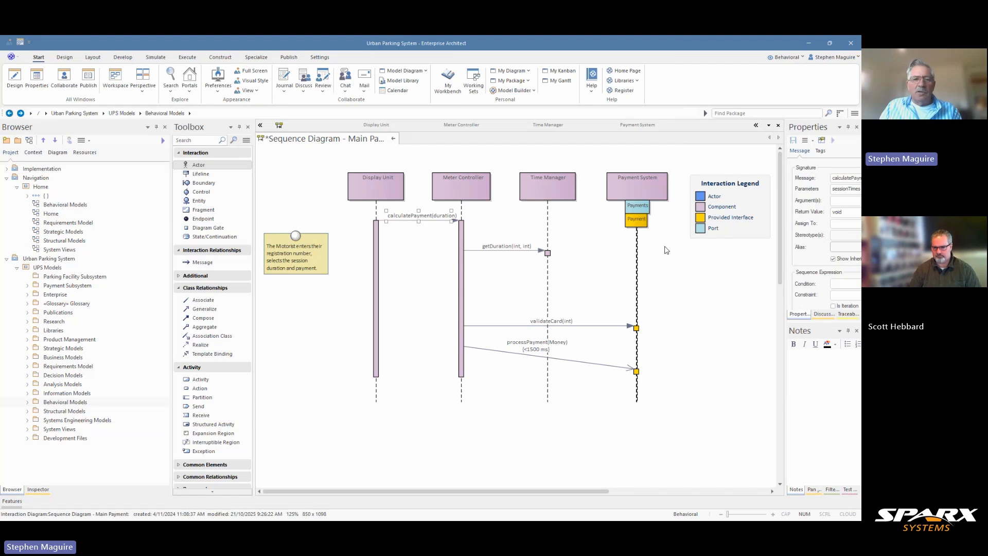
{"action": "left_click", "coordinate": [261, 126]}
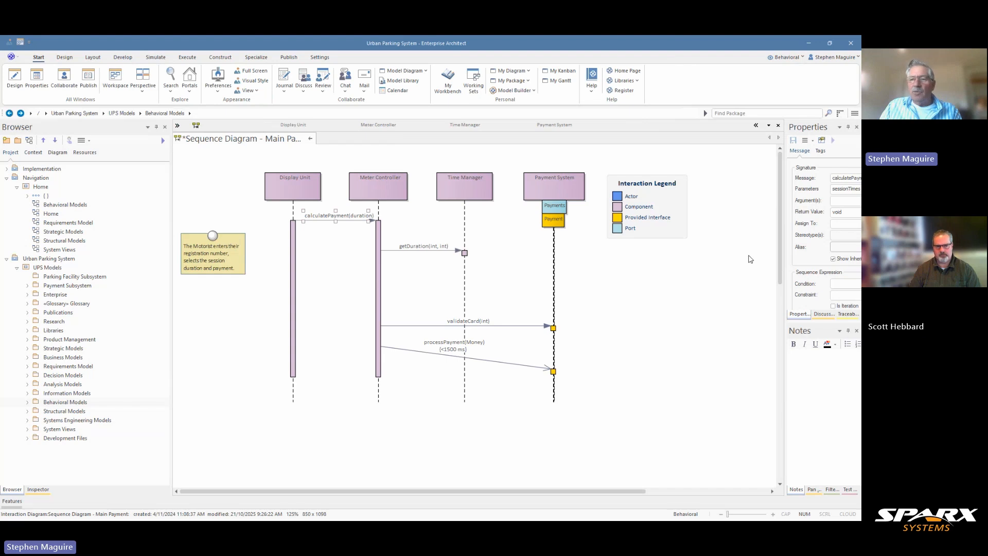
{"action": "left_click_drag", "start_coordinate": [785, 249], "coordinate": [690, 256]}
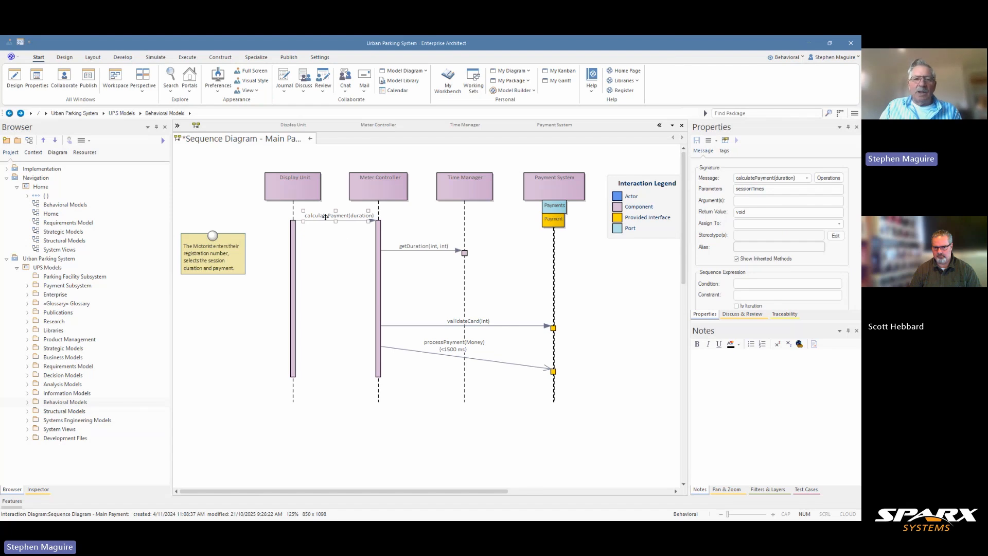
- Select the calculatePayment(duration) message and enlarge the Properties area to show its Control Flow Type settings
{"action": "left_click", "coordinate": [307, 192]}
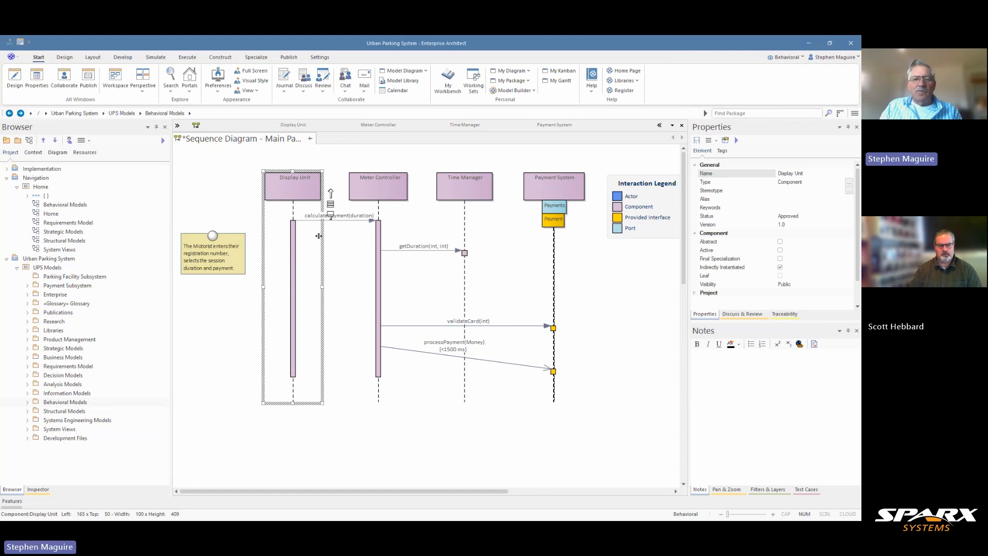
{"action": "left_click", "coordinate": [336, 254]}
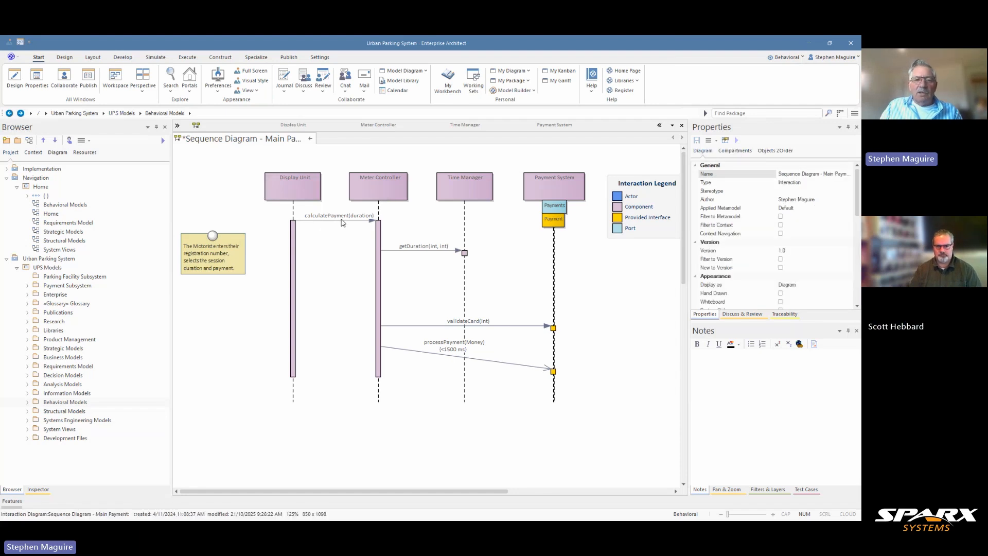
{"action": "left_click", "coordinate": [343, 221]}
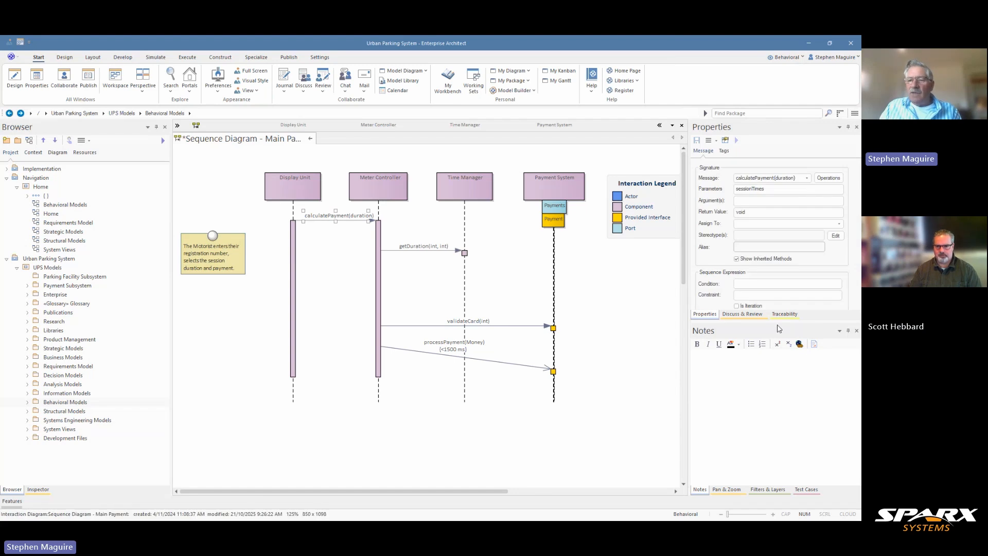
{"action": "left_click_drag", "start_coordinate": [776, 322], "coordinate": [776, 401]}
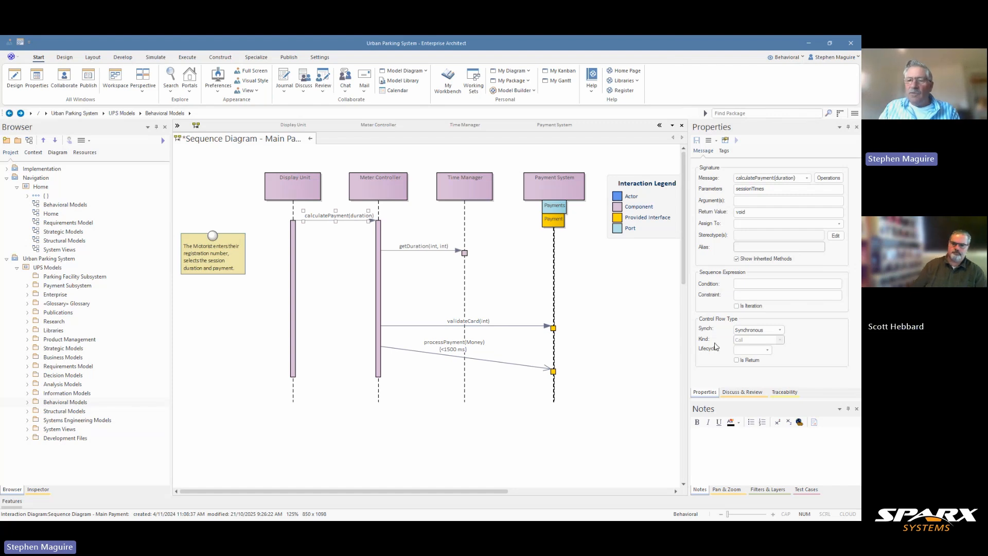
- Show the features of the Meter Controller lifeline and keep the Features window docked open beneath the diagram
{"action": "left_click", "coordinate": [342, 286]}
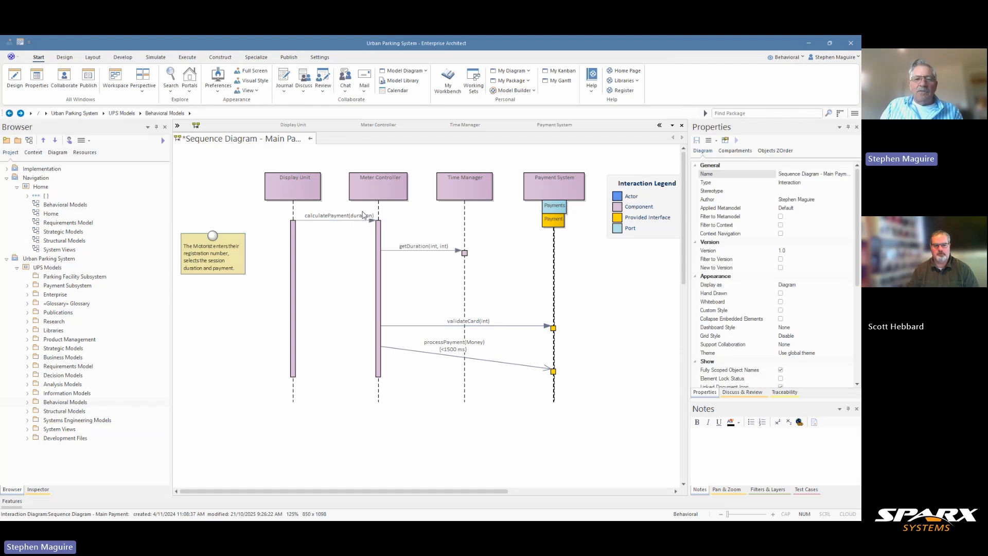
{"action": "left_click", "coordinate": [368, 190]}
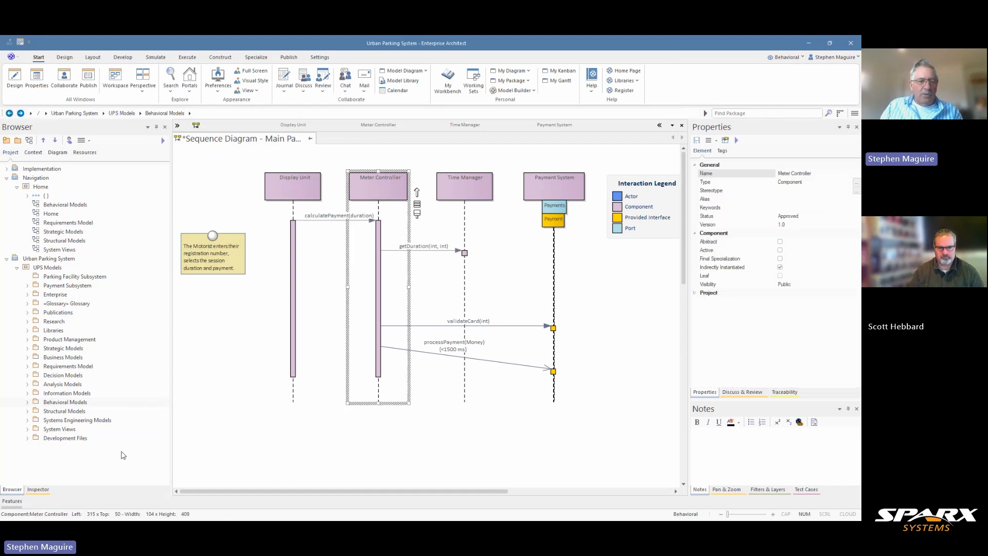
{"action": "left_click", "coordinate": [19, 504]}
{"action": "left_click", "coordinate": [19, 506]}
{"action": "left_click", "coordinate": [20, 506]}
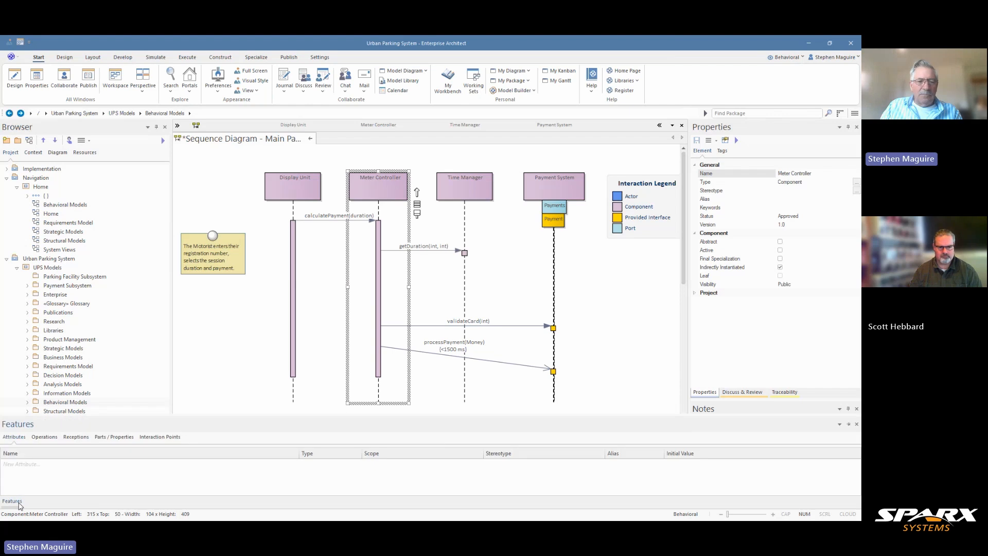
{"action": "left_click", "coordinate": [849, 424]}
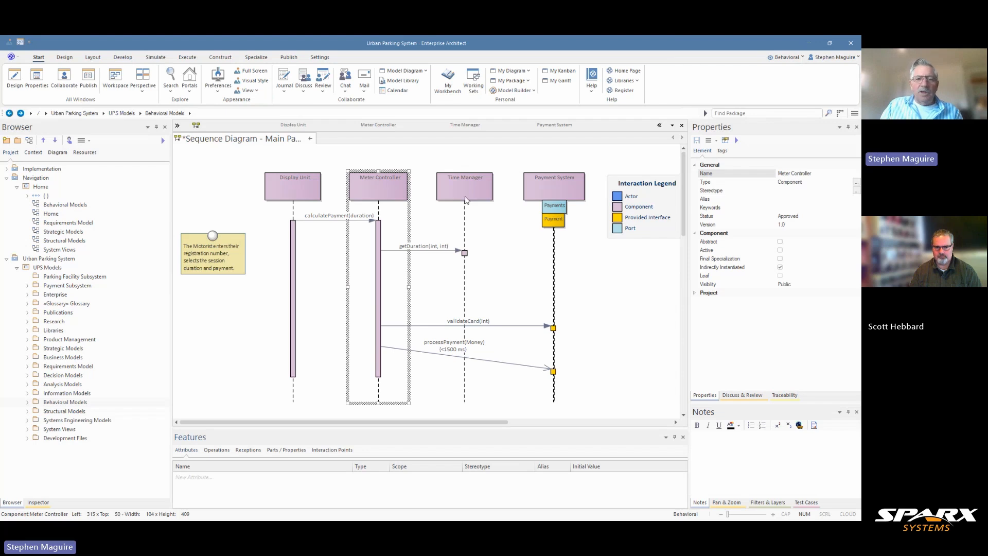
- Set the calculatePayment(duration) message's Synch type to Asynchronous and apply the change
{"action": "left_click", "coordinate": [327, 256]}
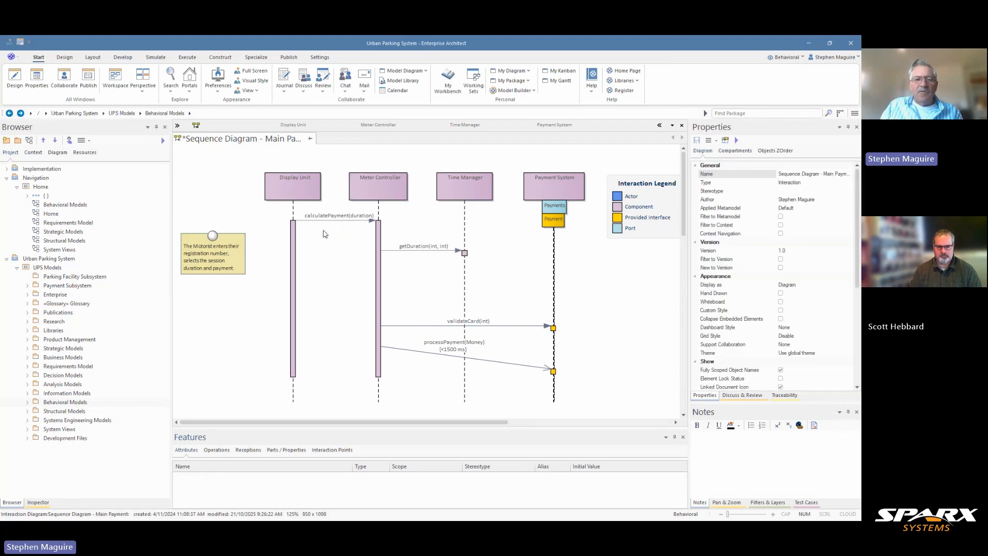
{"action": "left_click", "coordinate": [328, 219]}
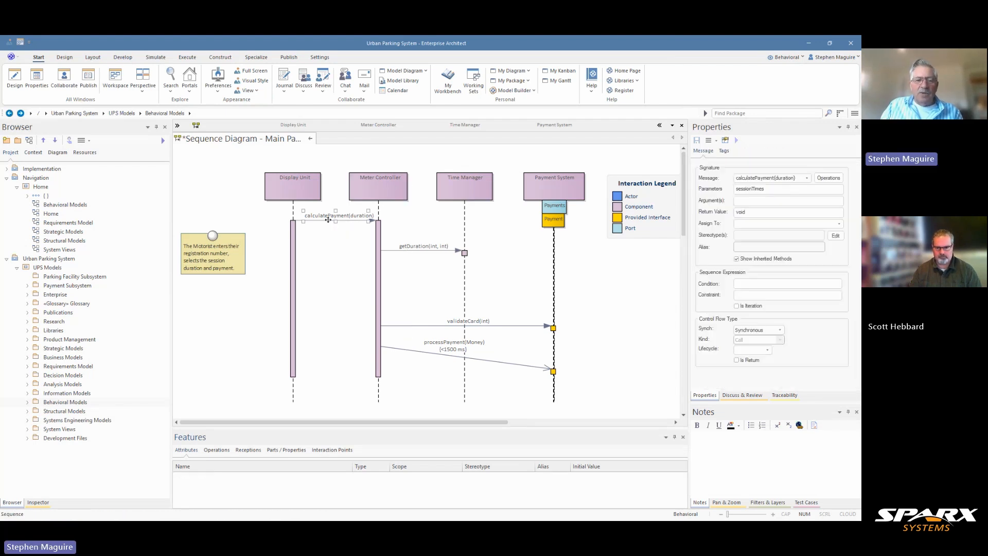
{"action": "left_click", "coordinate": [363, 190]}
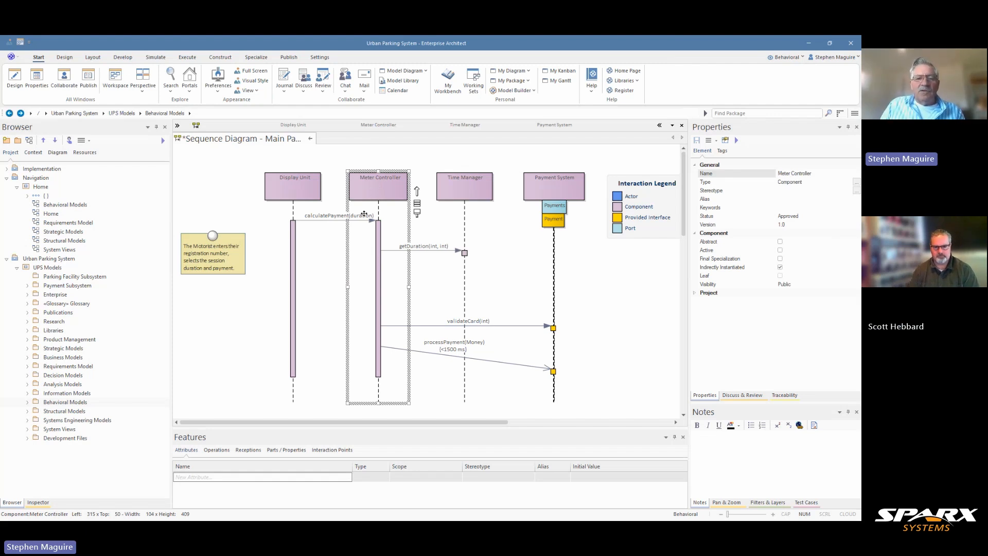
{"action": "left_click", "coordinate": [338, 221]}
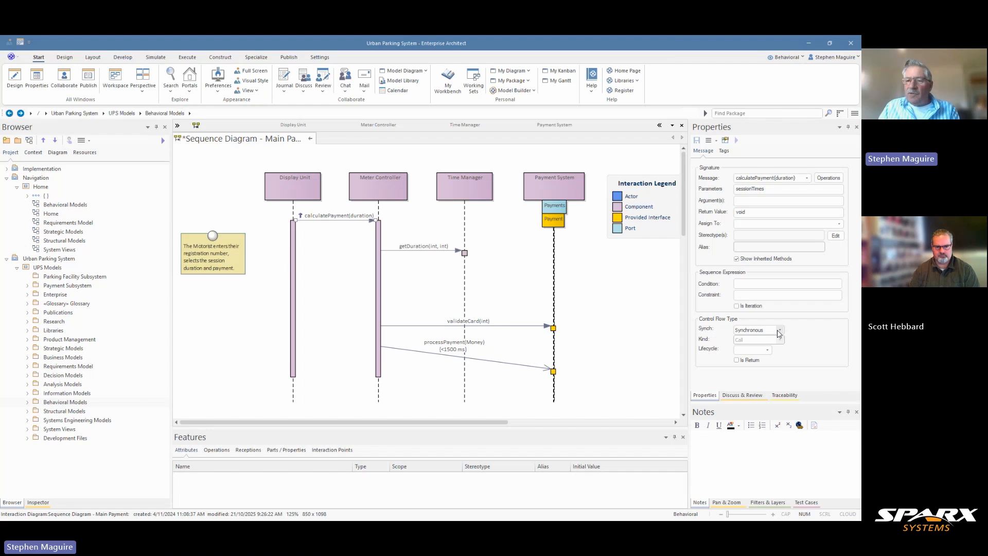
{"action": "left_click", "coordinate": [780, 332]}
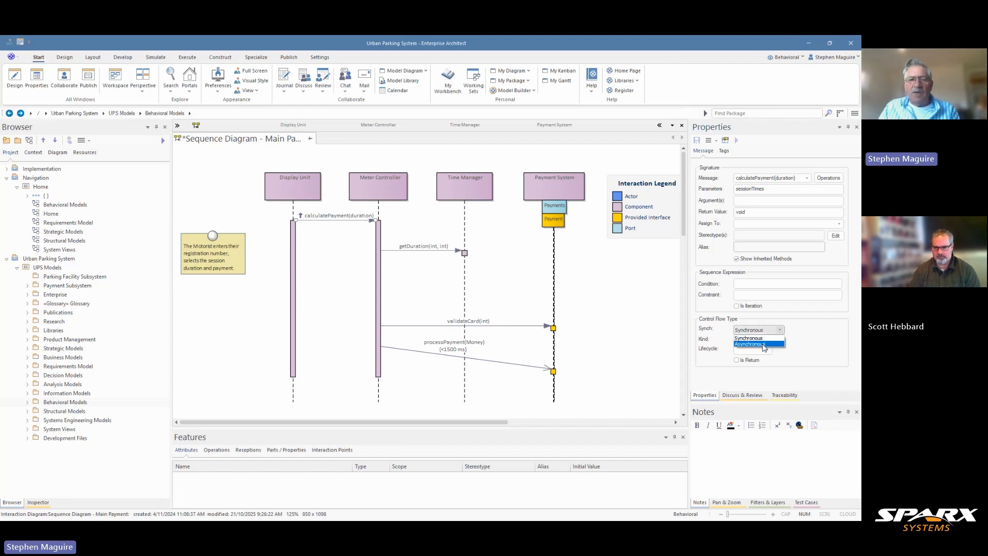
{"action": "left_click", "coordinate": [764, 345]}
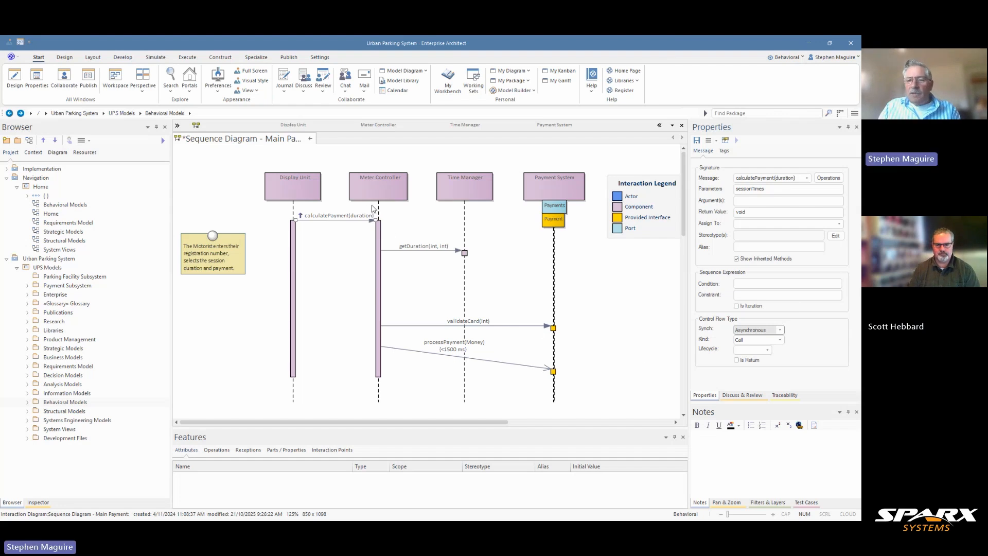
{"action": "left_click", "coordinate": [415, 280]}
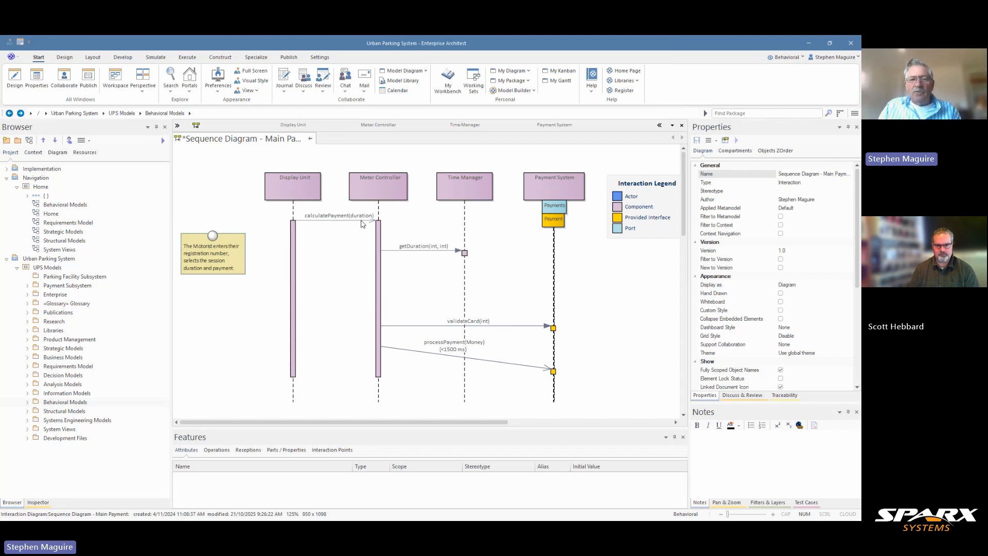
- Add a message from Meter Controller back to Display Unit below calculatePayment(duration), mark it as a return and save it
{"action": "left_click", "coordinate": [381, 238]}
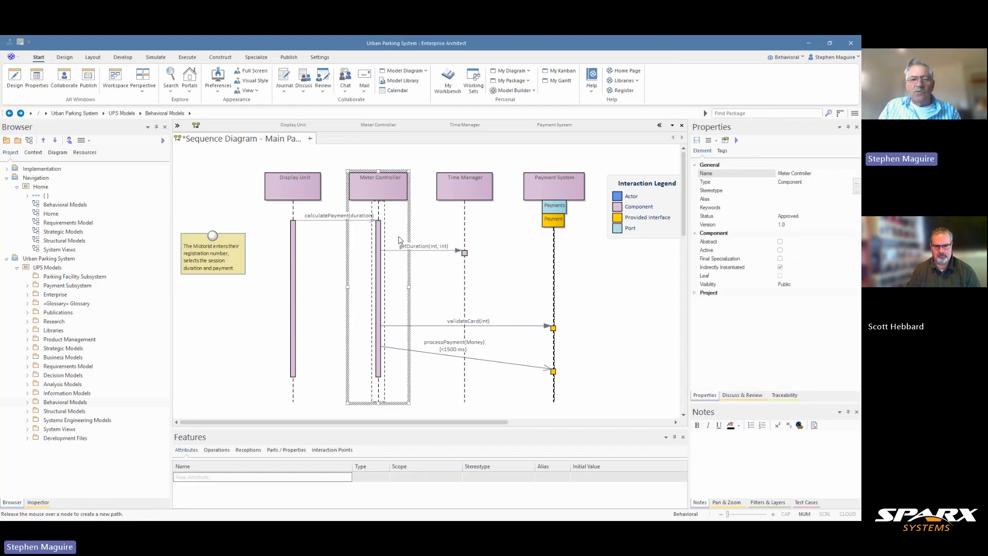
{"action": "left_click_drag", "start_coordinate": [400, 240], "coordinate": [291, 238]}
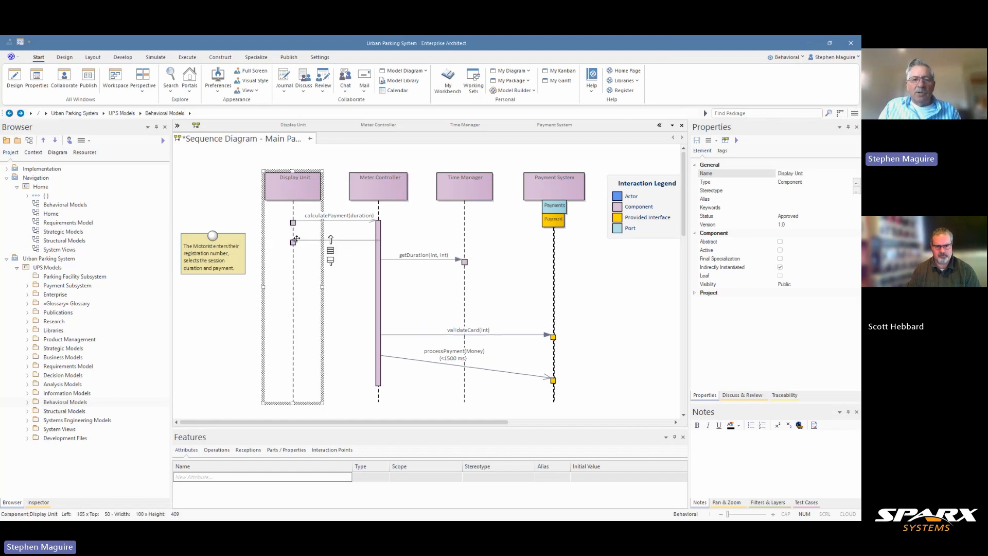
{"action": "left_click", "coordinate": [357, 241]}
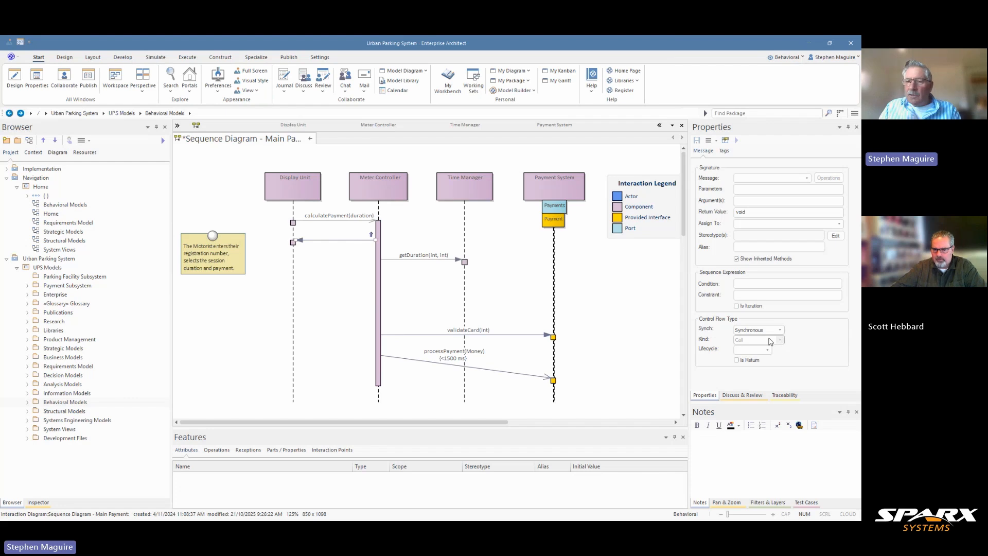
{"action": "left_click", "coordinate": [737, 360]}
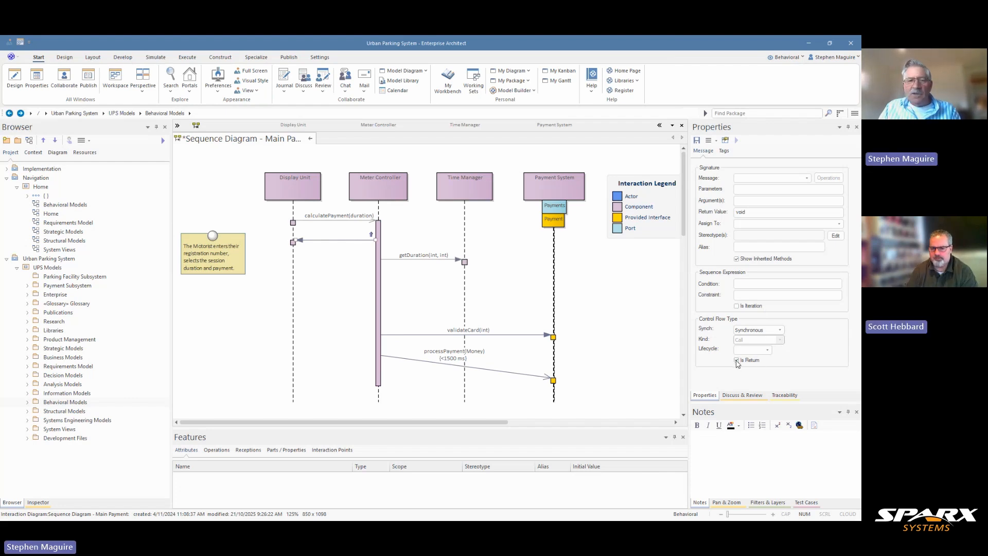
{"action": "left_click", "coordinate": [697, 140]}
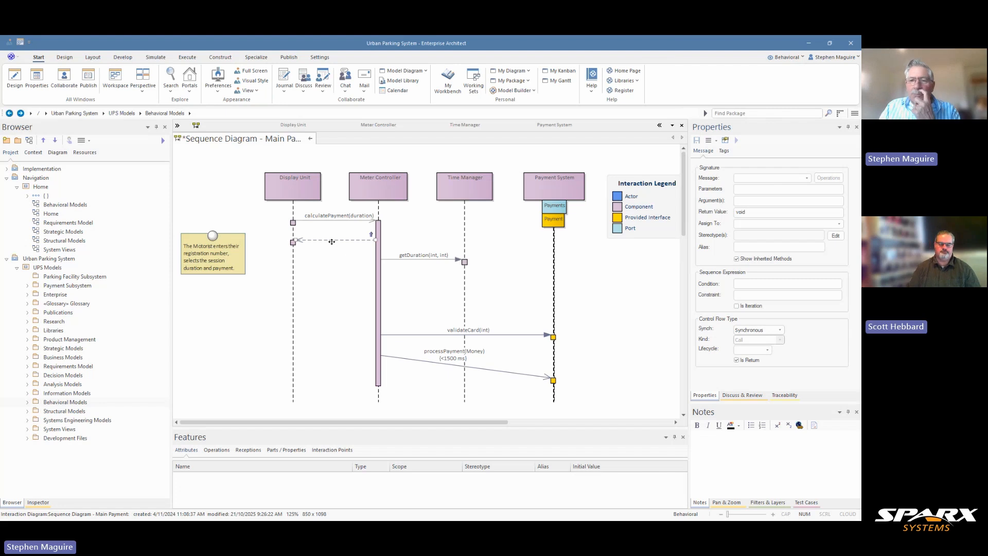
- Name the return message from Meter Controller to Display Unit "payment amount" and apply the change
{"action": "left_click", "coordinate": [756, 179]}
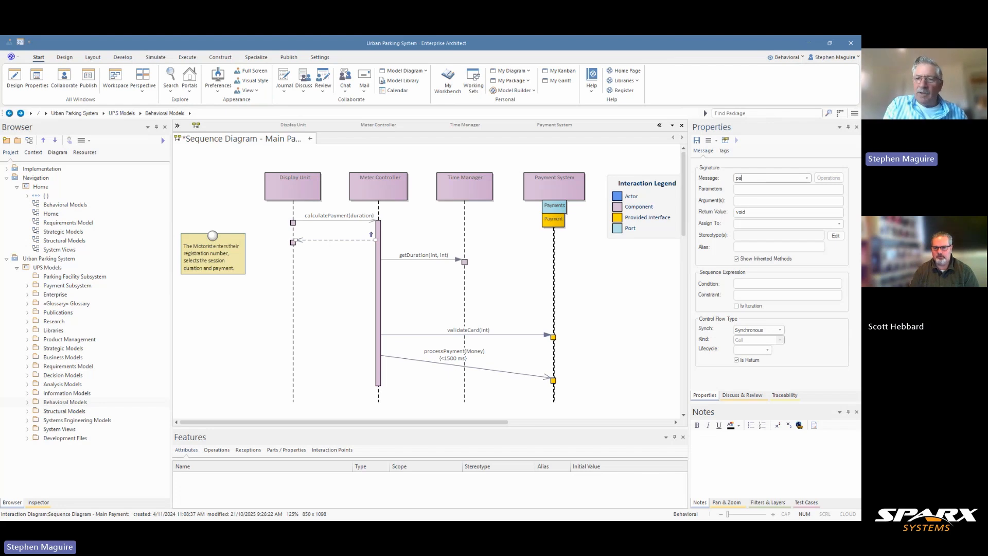
{"action": "type", "text": "payme"}
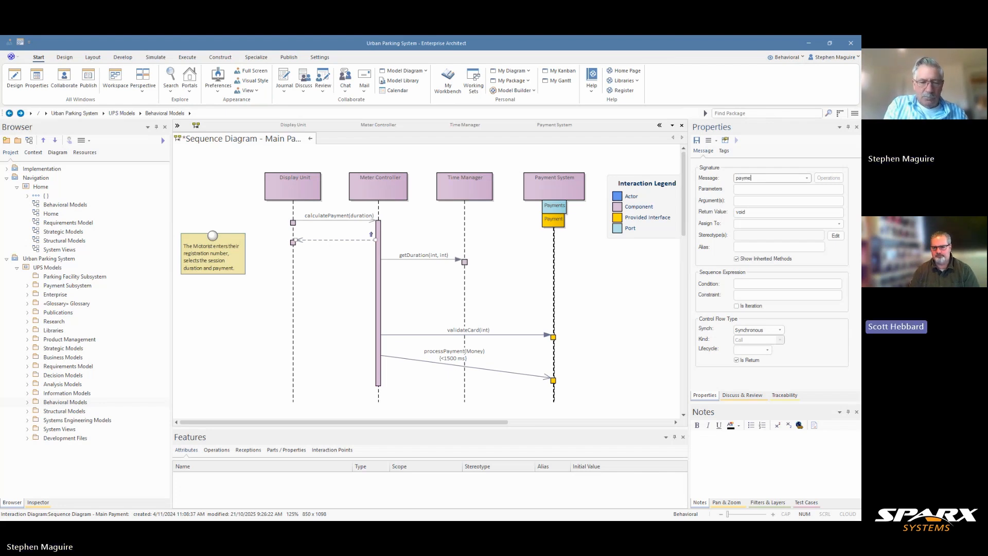
{"action": "type", "text": "nt amount"}
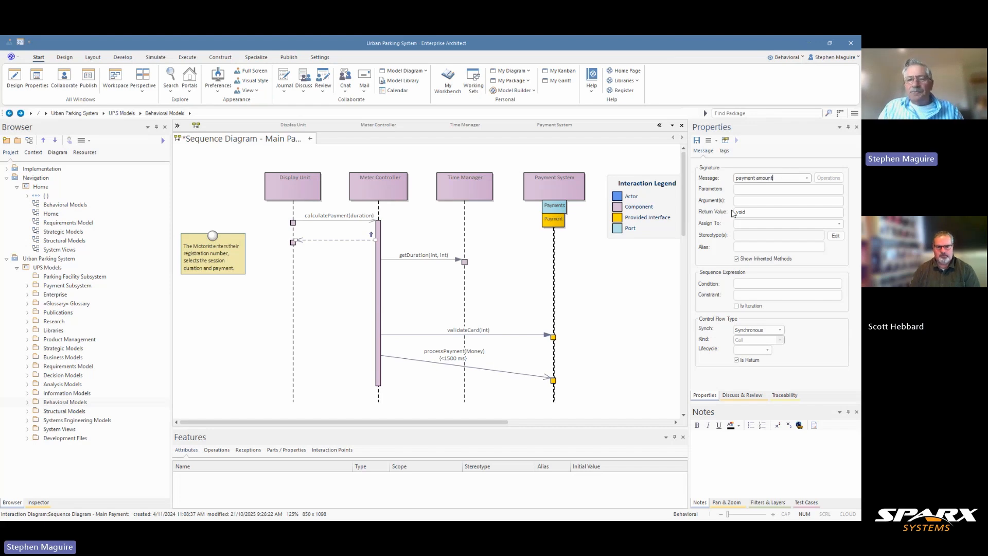
{"action": "left_click", "coordinate": [623, 283]}
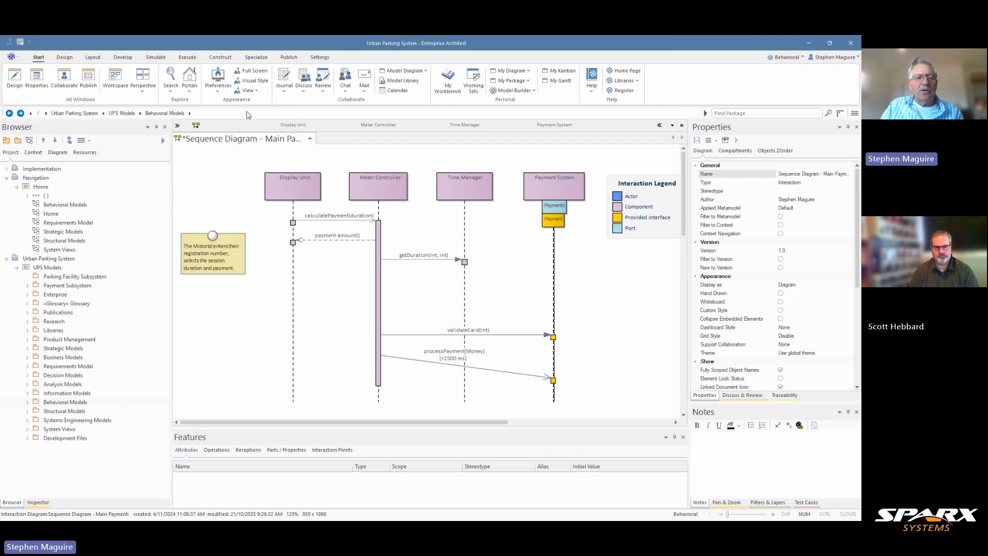
- Enable "Assume right to left messages are Return" in the sequence diagram preferences and close the preferences
{"action": "left_click", "coordinate": [218, 97]}
{"action": "left_click", "coordinate": [222, 103]}
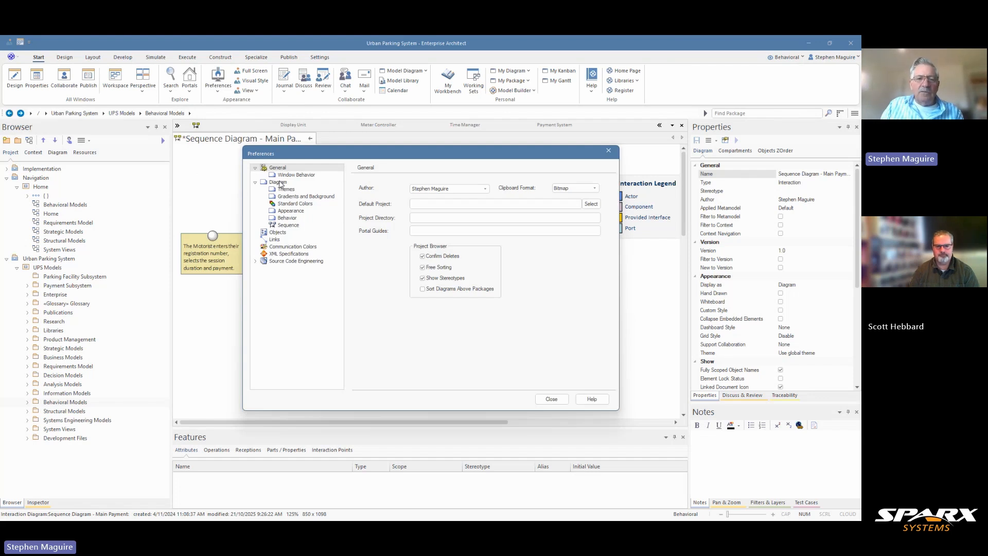
{"action": "left_click", "coordinate": [287, 226]}
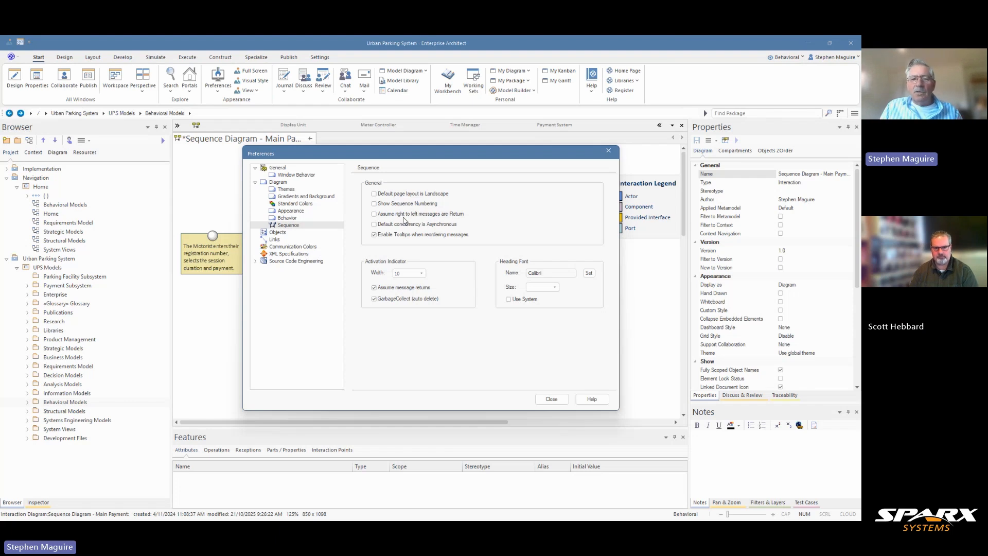
{"action": "left_click", "coordinate": [374, 214]}
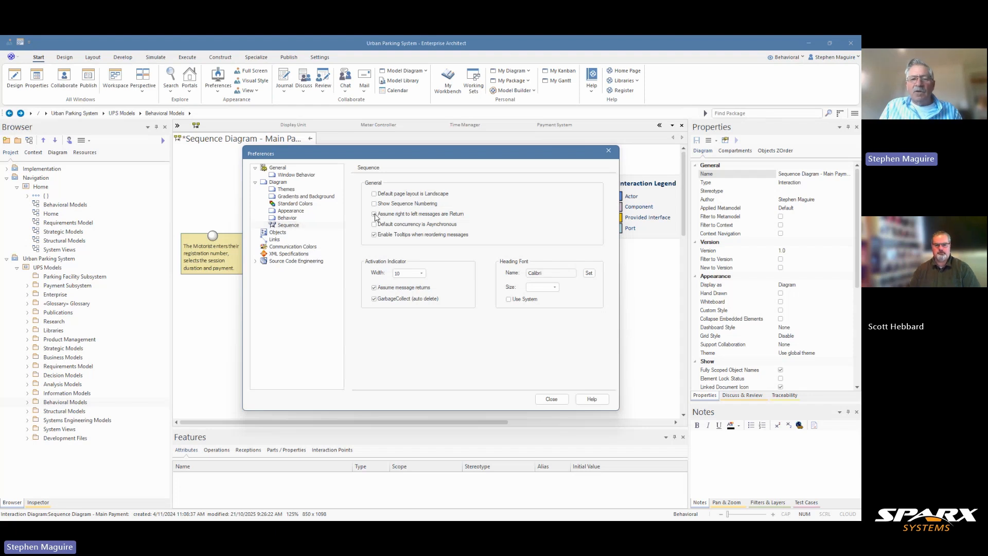
{"action": "left_click", "coordinate": [550, 398]}
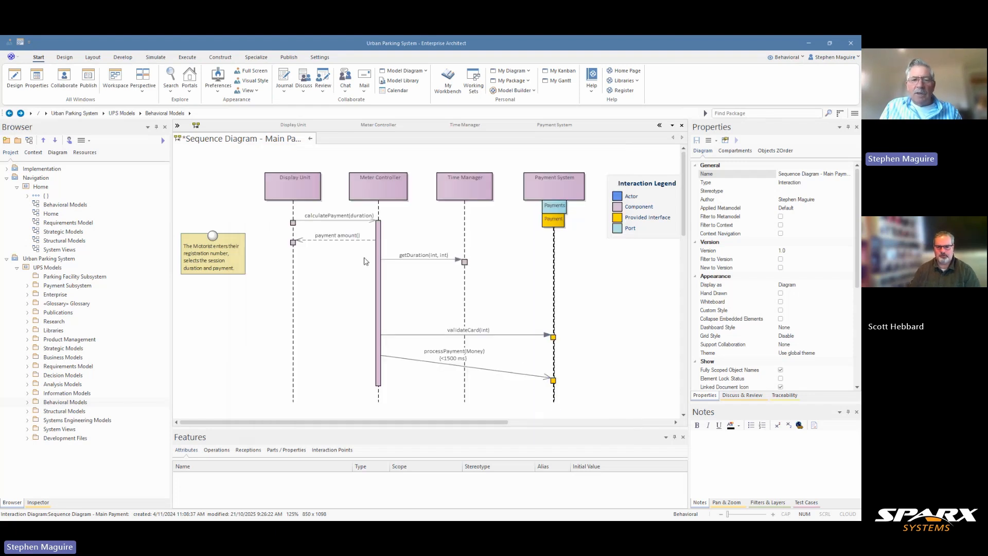
- Turn the payment amount message's Is Return setting off, enable it again and save the message
{"action": "left_click", "coordinate": [368, 239]}
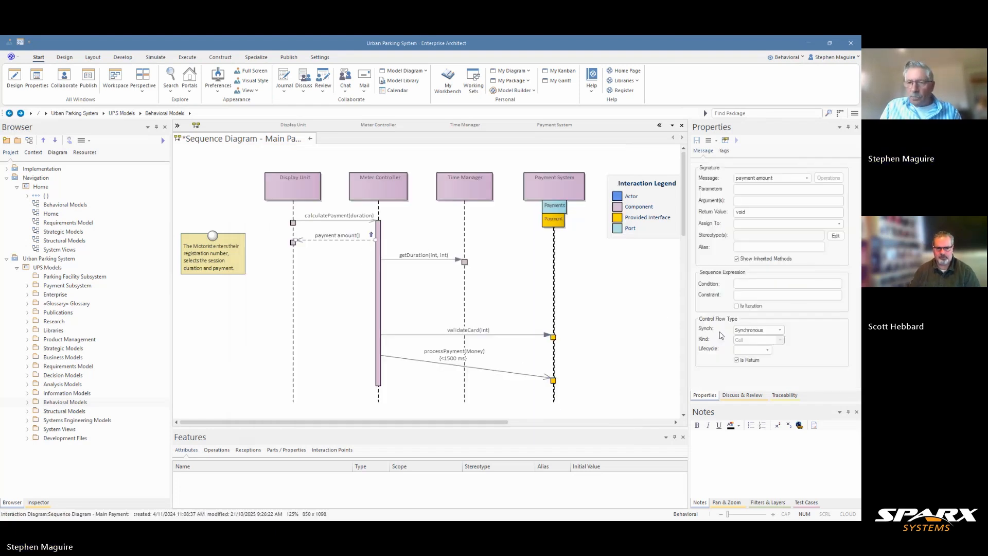
{"action": "left_click", "coordinate": [737, 360]}
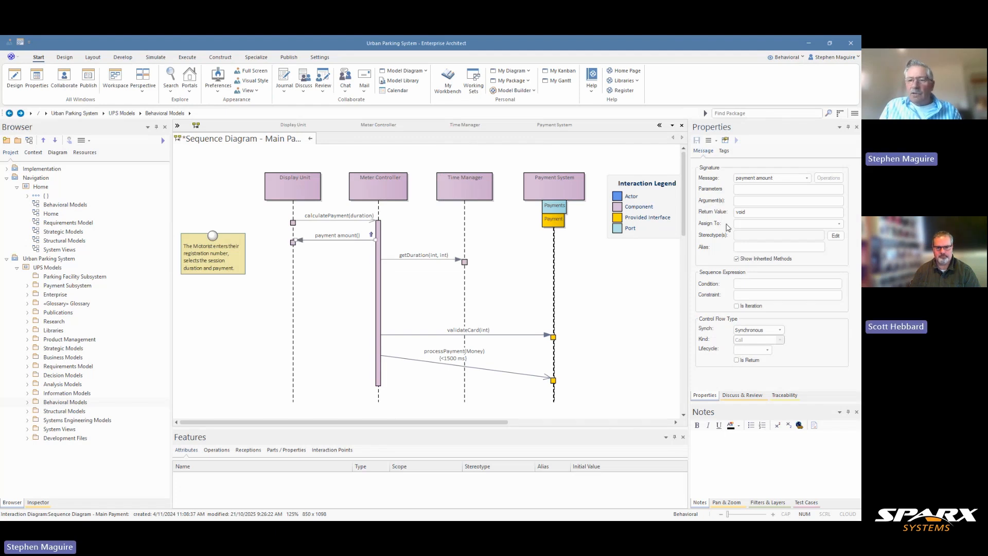
{"action": "left_click", "coordinate": [738, 361]}
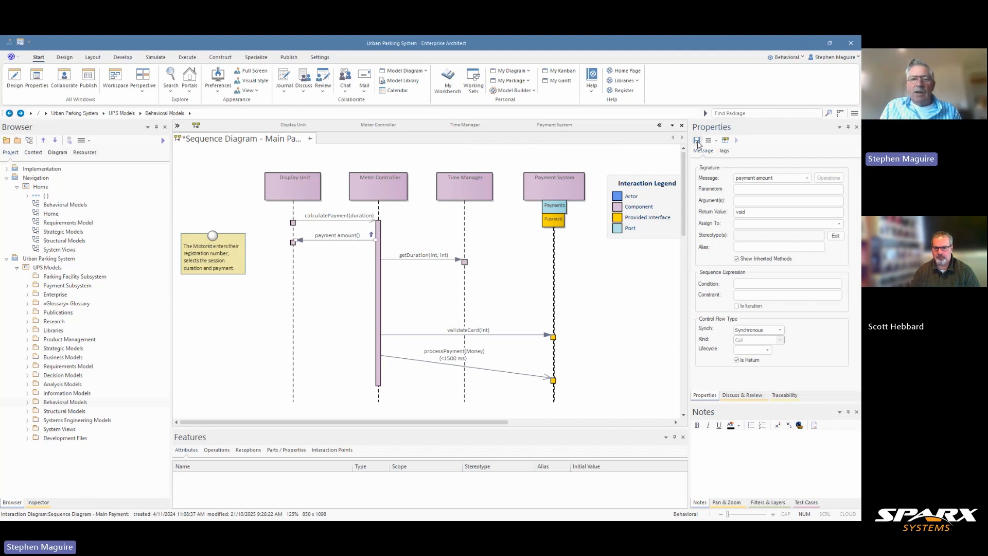
{"action": "left_click", "coordinate": [698, 141]}
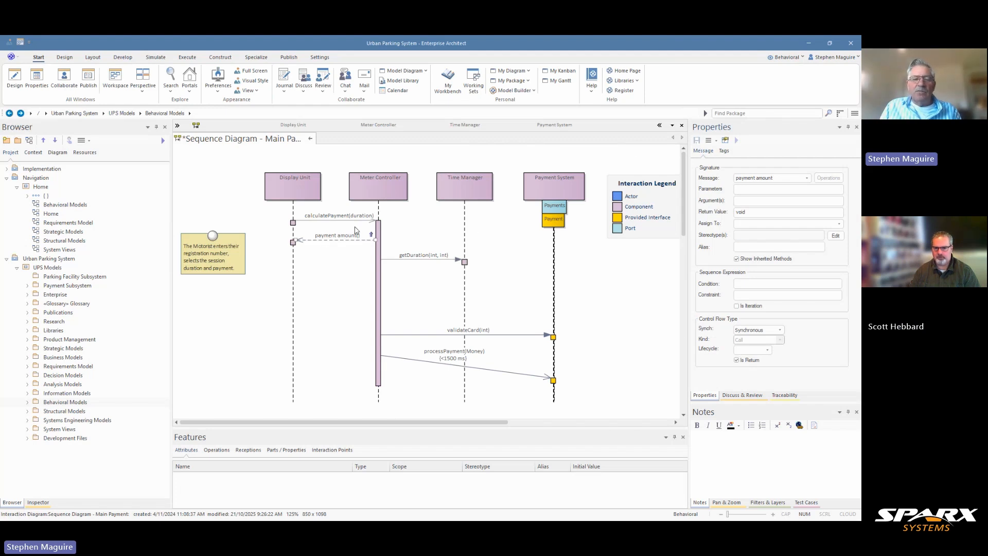
- Move the getDuration(int, int) message slightly down, away from the payment amount return, and show the diagram's layout helper options
{"action": "left_click", "coordinate": [394, 258]}
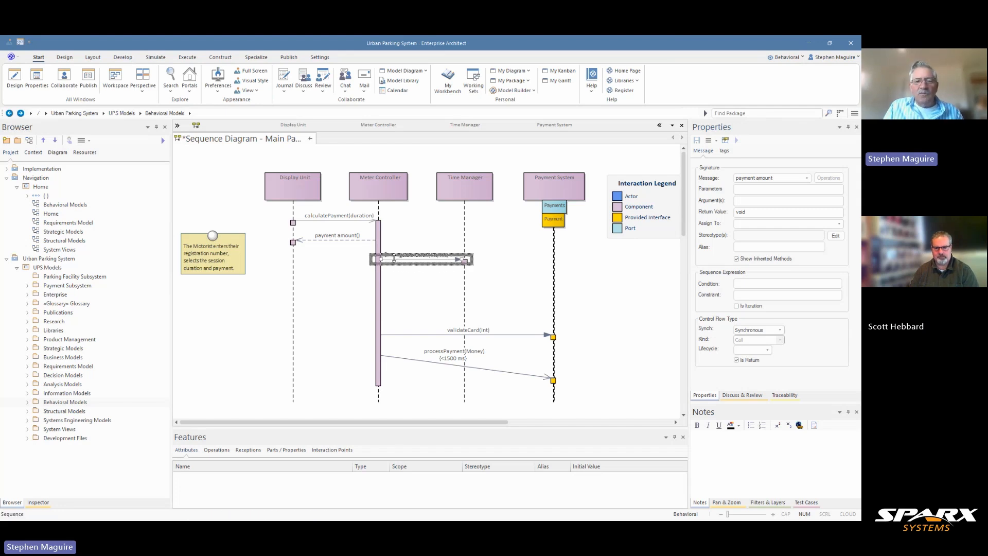
{"action": "mouse_move", "coordinate": [394, 257]}
{"action": "left_mouse_down"}
{"action": "mouse_move", "coordinate": [396, 291]}
{"action": "mouse_move", "coordinate": [394, 268]}
{"action": "left_mouse_up"}
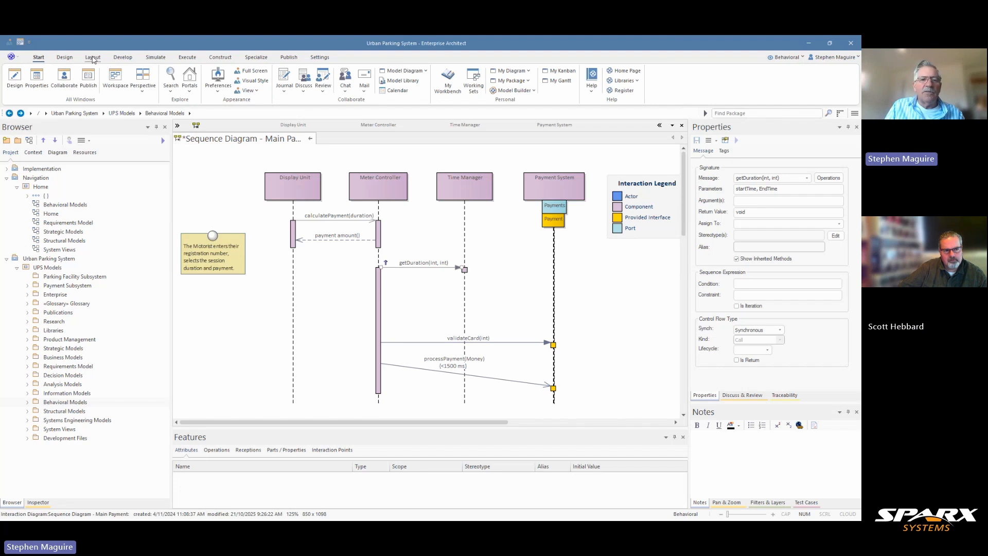
{"action": "left_click", "coordinate": [93, 58]}
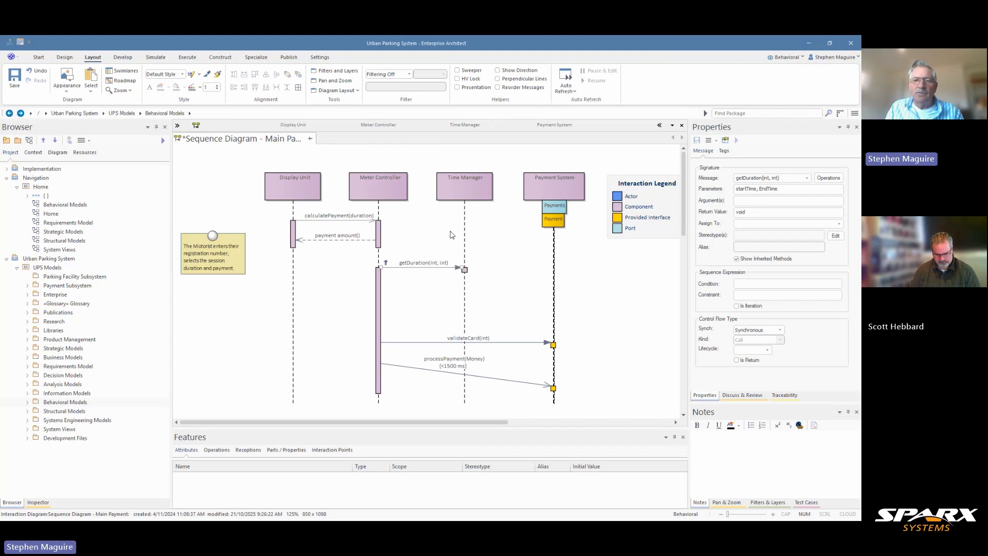
- Enable the Reorder Messages layout helper and move the getDuration(int, int) message slightly down
{"action": "left_click", "coordinate": [497, 88]}
{"action": "left_click", "coordinate": [516, 284]}
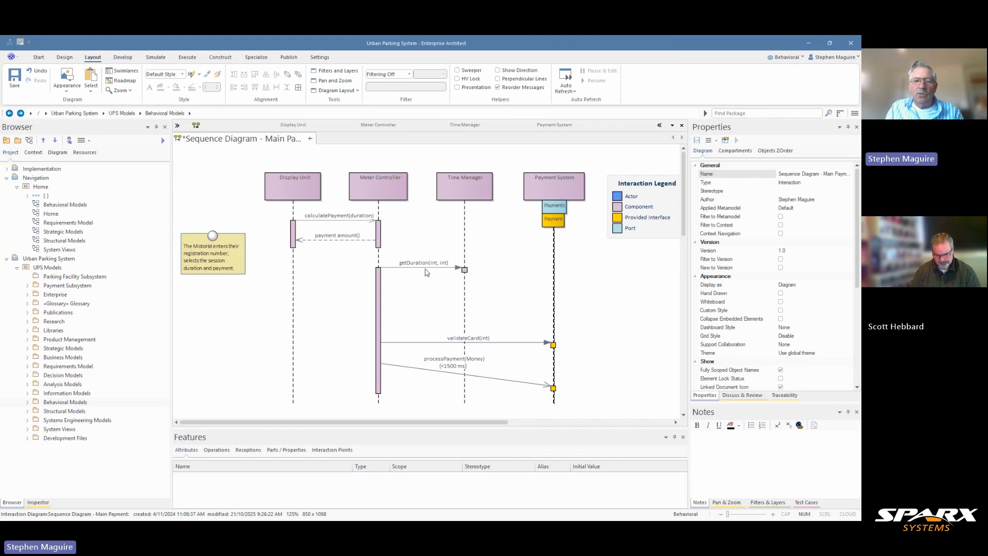
{"action": "mouse_move", "coordinate": [425, 268]}
{"action": "left_mouse_down"}
{"action": "mouse_move", "coordinate": [441, 356]}
{"action": "mouse_move", "coordinate": [441, 288]}
{"action": "mouse_move", "coordinate": [448, 385]}
{"action": "mouse_move", "coordinate": [436, 384]}
{"action": "mouse_move", "coordinate": [427, 266]}
{"action": "left_mouse_up"}
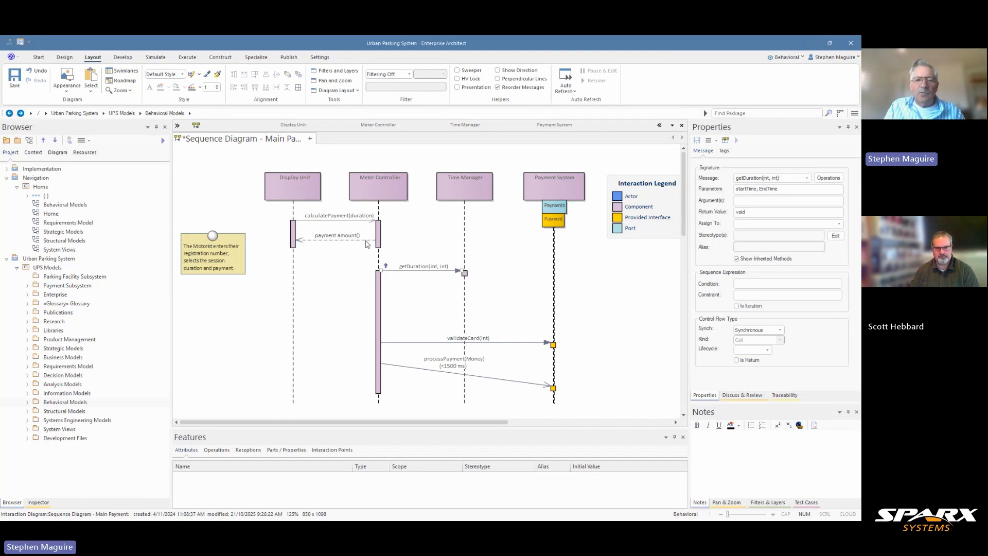
- Move the payment amount return message down to lengthen its activation, and move getDuration(int, int) further down to keep them apart
{"action": "left_click_drag", "start_coordinate": [367, 244], "coordinate": [367, 264]}
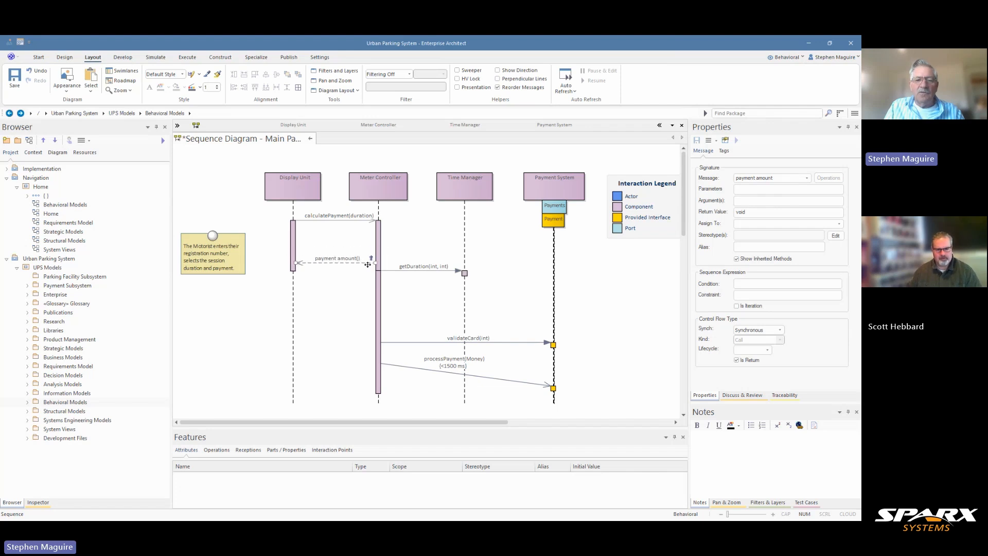
{"action": "left_click", "coordinate": [377, 292]}
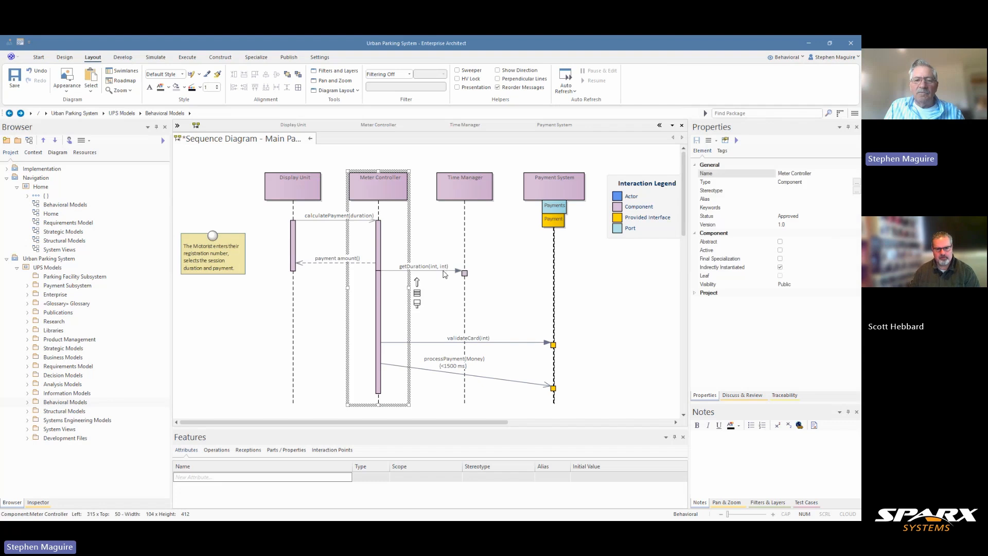
{"action": "left_click_drag", "start_coordinate": [445, 271], "coordinate": [446, 297]}
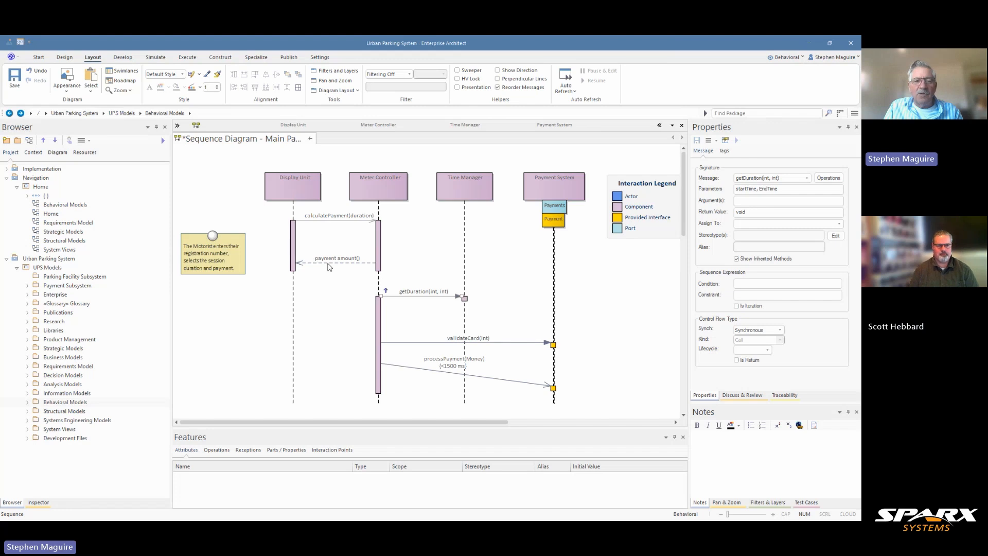
{"action": "mouse_move", "coordinate": [328, 267]}
{"action": "left_mouse_down"}
{"action": "mouse_move", "coordinate": [311, 282]}
{"action": "mouse_move", "coordinate": [310, 270]}
{"action": "left_mouse_up"}
{"action": "left_click", "coordinate": [328, 280]}
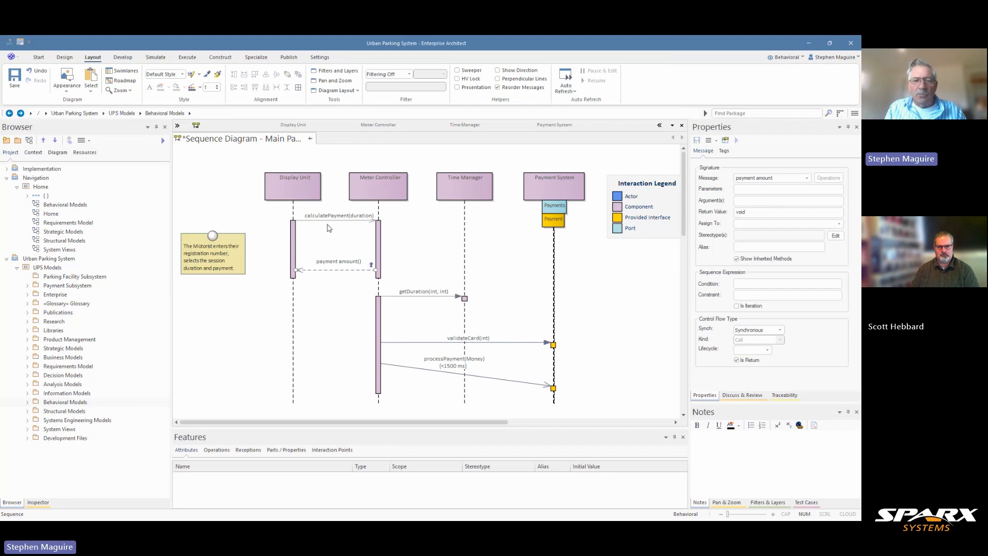
- Add a self-message on the Meter Controller lifeline between calculatePayment(duration) and the payment amount return
{"action": "left_click", "coordinate": [378, 230]}
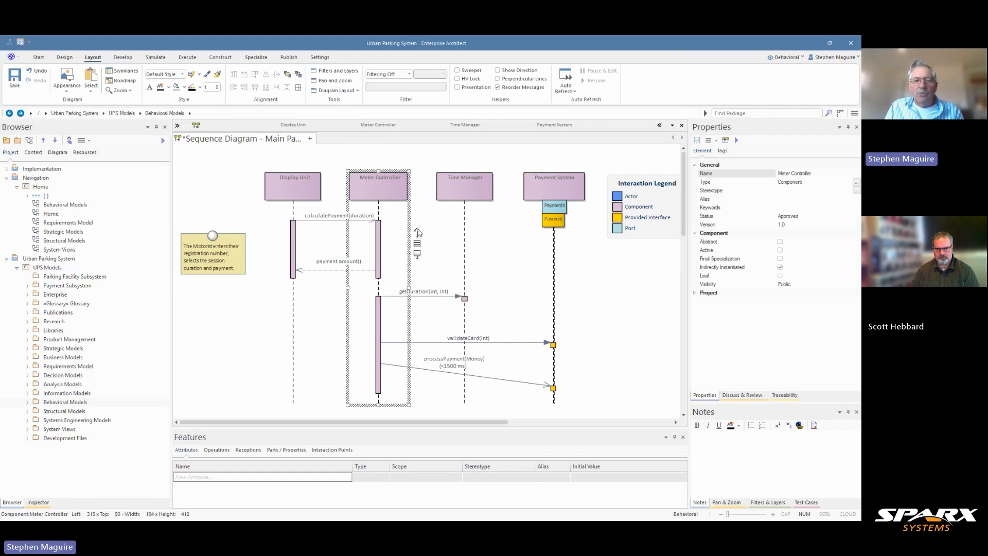
{"action": "left_click_drag", "start_coordinate": [417, 233], "coordinate": [398, 245]}
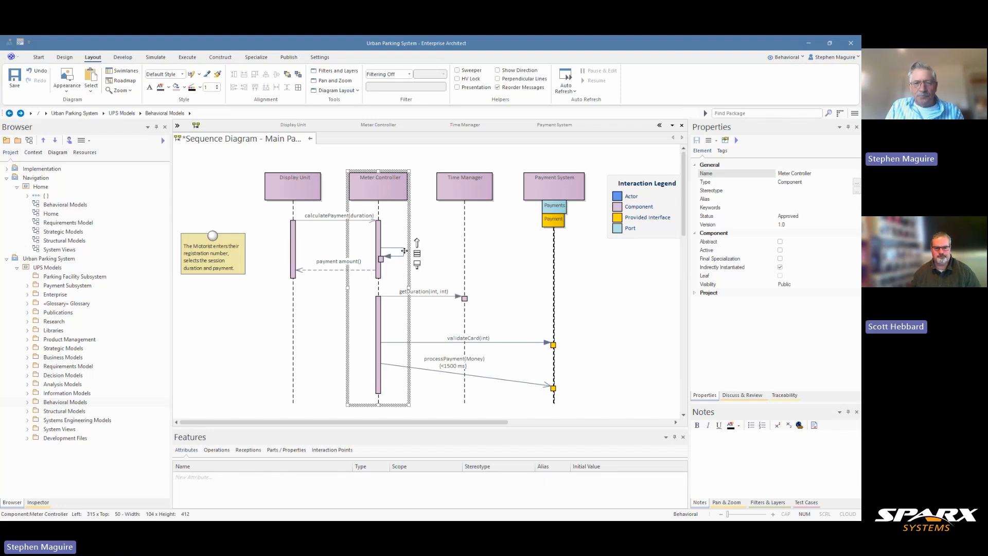
{"action": "left_click", "coordinate": [407, 252]}
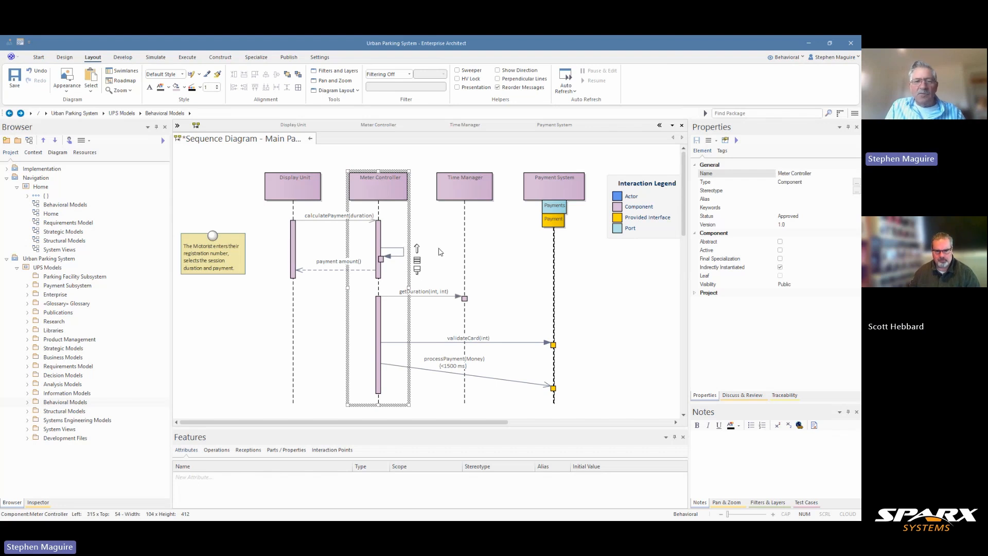
{"action": "scroll", "coordinate": [436, 247], "scroll_direction": "up", "scroll_amount": 2}
{"action": "left_click", "coordinate": [466, 238]}
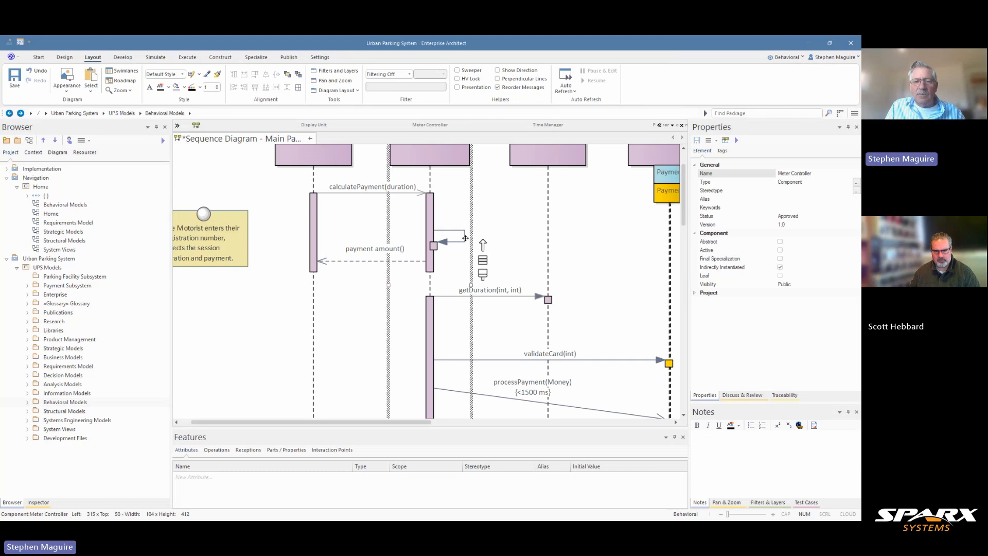
{"action": "left_click_drag", "start_coordinate": [460, 230], "coordinate": [455, 230]}
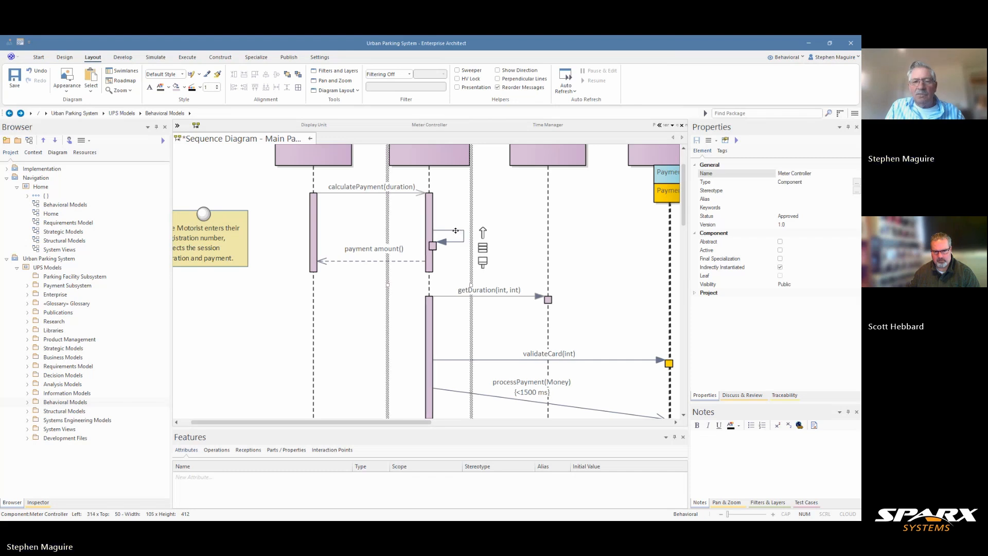
{"action": "left_click", "coordinate": [463, 235]}
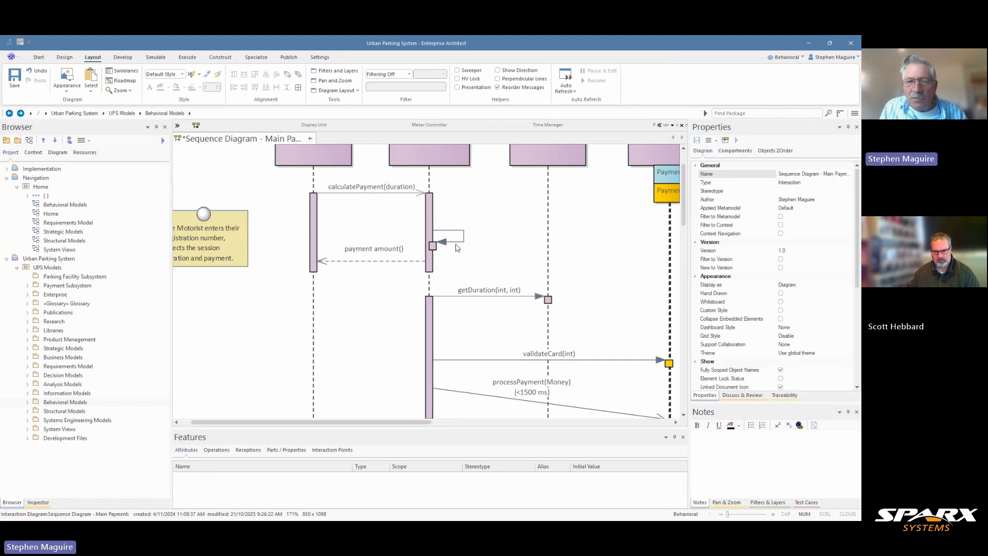
- Name the Meter Controller self-message calculateDiscount and apply the change
{"action": "left_click", "coordinate": [463, 236]}
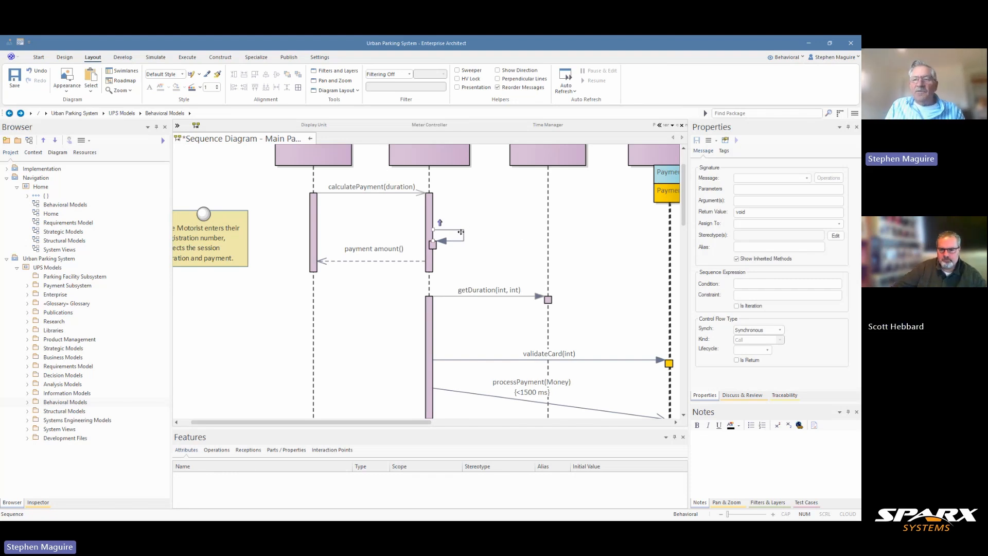
{"action": "left_click", "coordinate": [768, 178]}
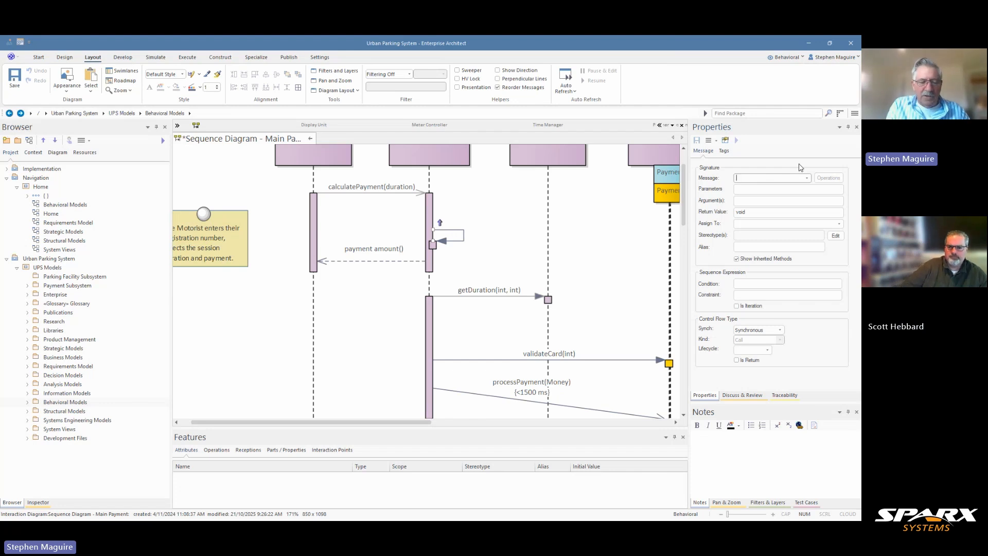
{"action": "type", "text": "calc"}
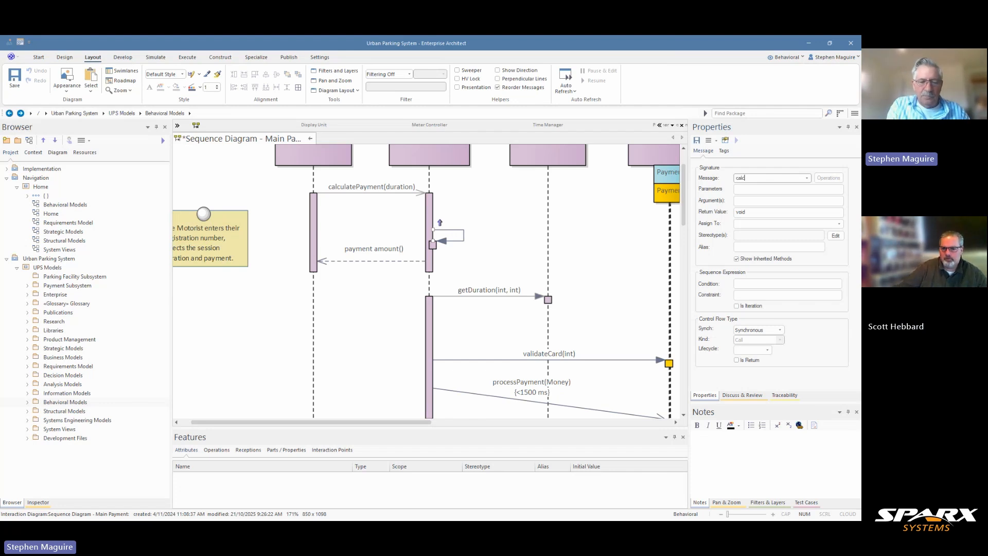
{"action": "type", "text": "ul"}
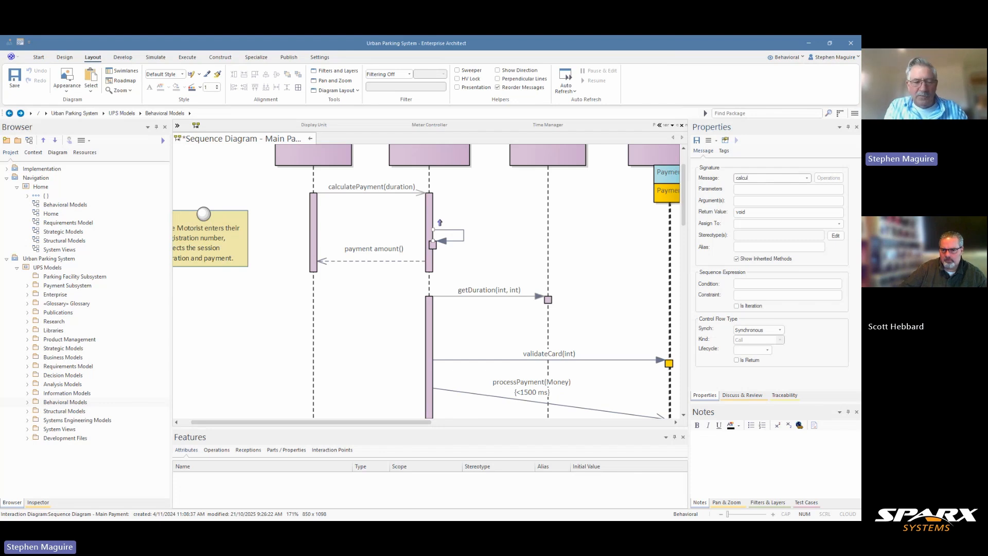
{"action": "type", "text": "ate"}
{"action": "key", "text": "BackSpace"}
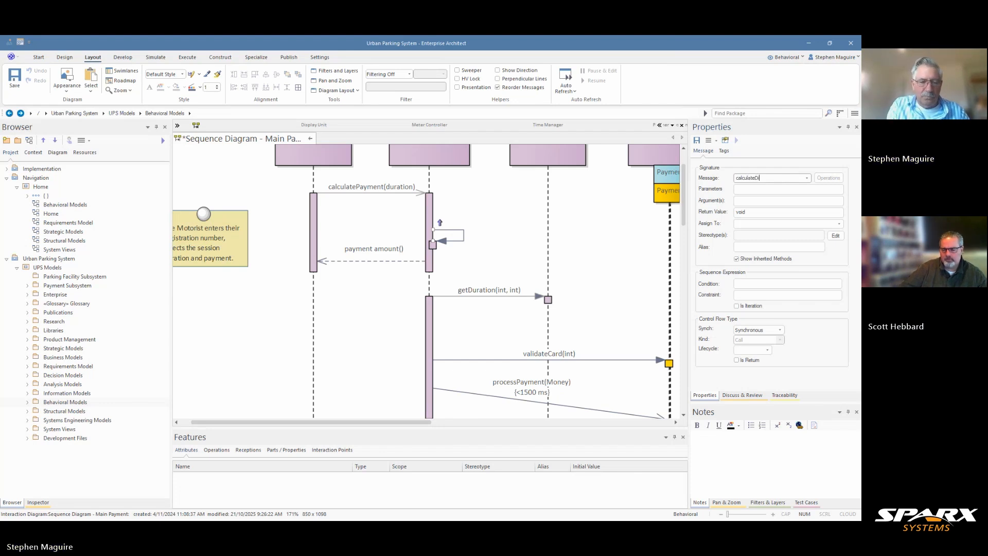
{"action": "type", "text": "Discount"}
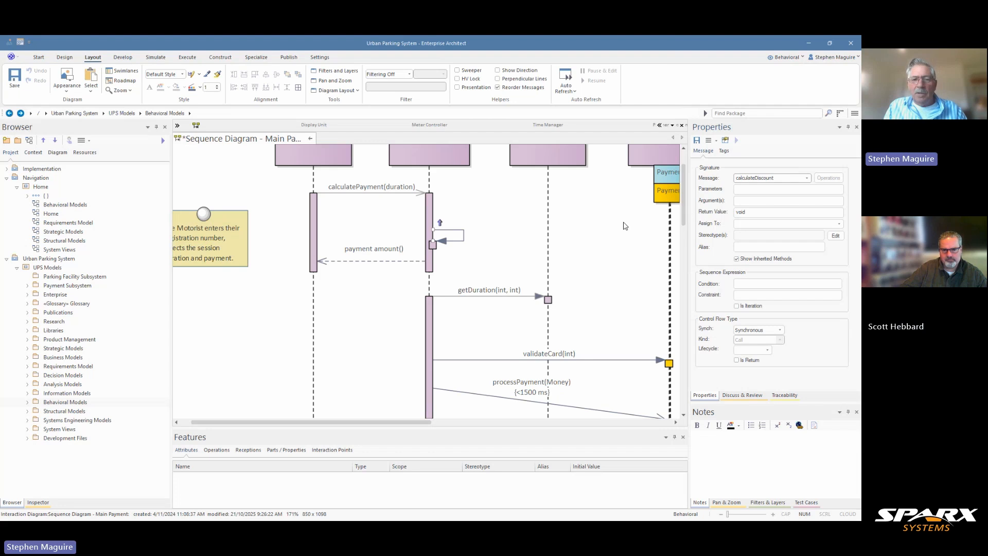
{"action": "left_click", "coordinate": [490, 247]}
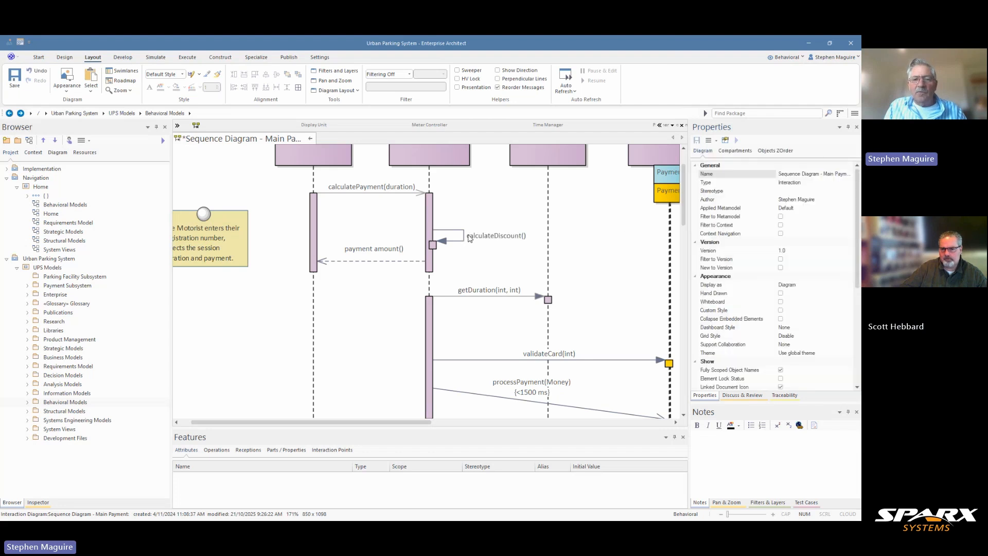
{"action": "left_click", "coordinate": [490, 236]}
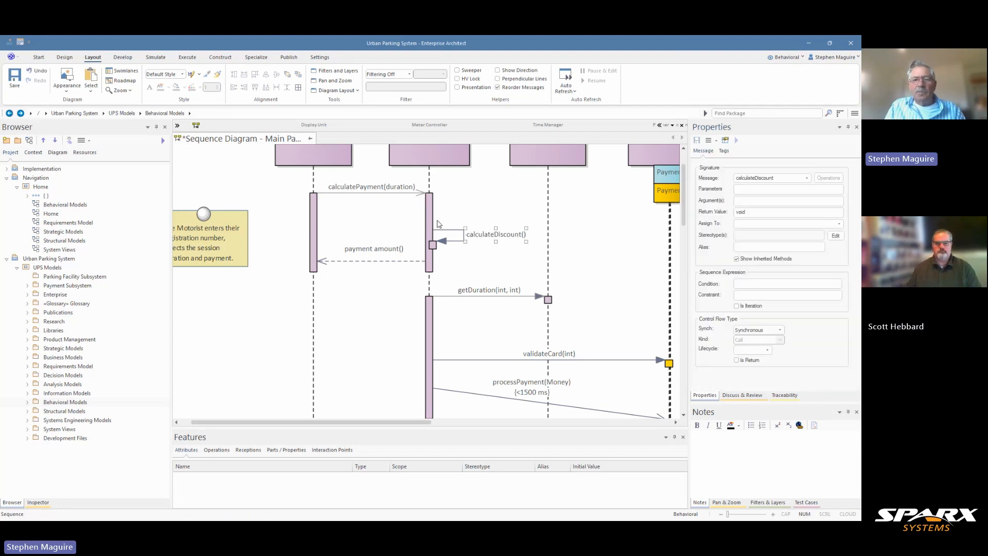
- Add a message from Meter Controller to Time Manager just below calculateDiscount() and open its name for editing
{"action": "scroll", "coordinate": [461, 202], "scroll_direction": "up", "scroll_amount": 2}
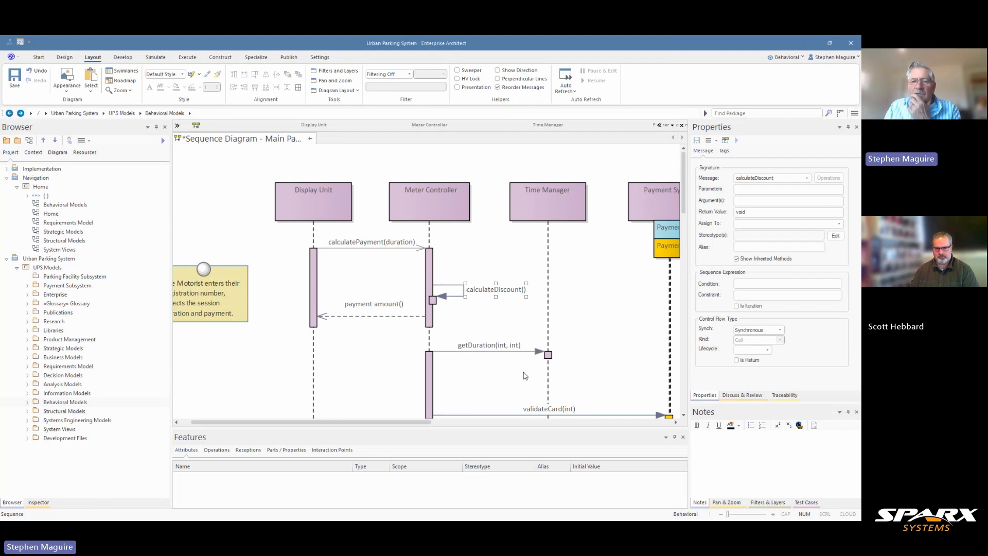
{"action": "left_click", "coordinate": [432, 319]}
{"action": "left_click_drag", "start_coordinate": [482, 319], "coordinate": [552, 317]}
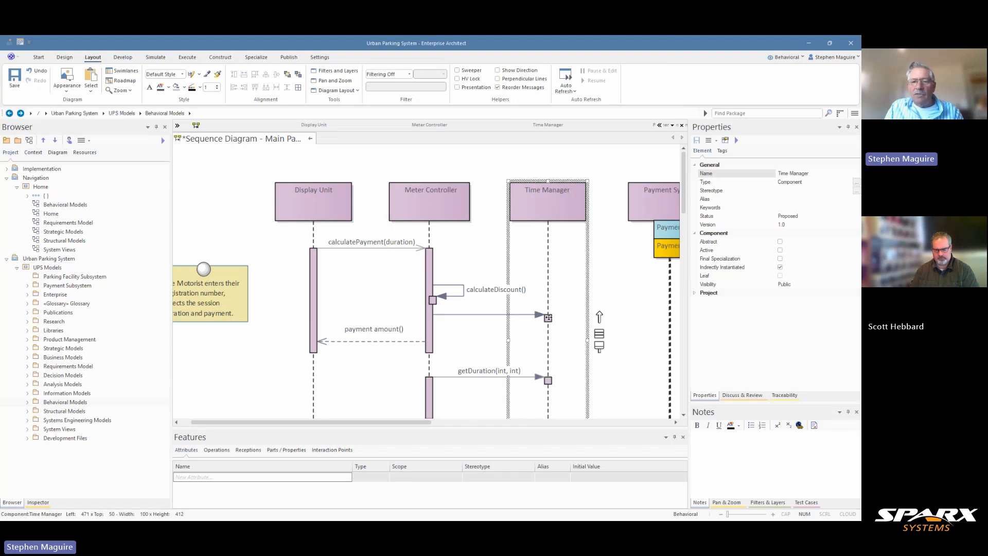
{"action": "left_click", "coordinate": [495, 314]}
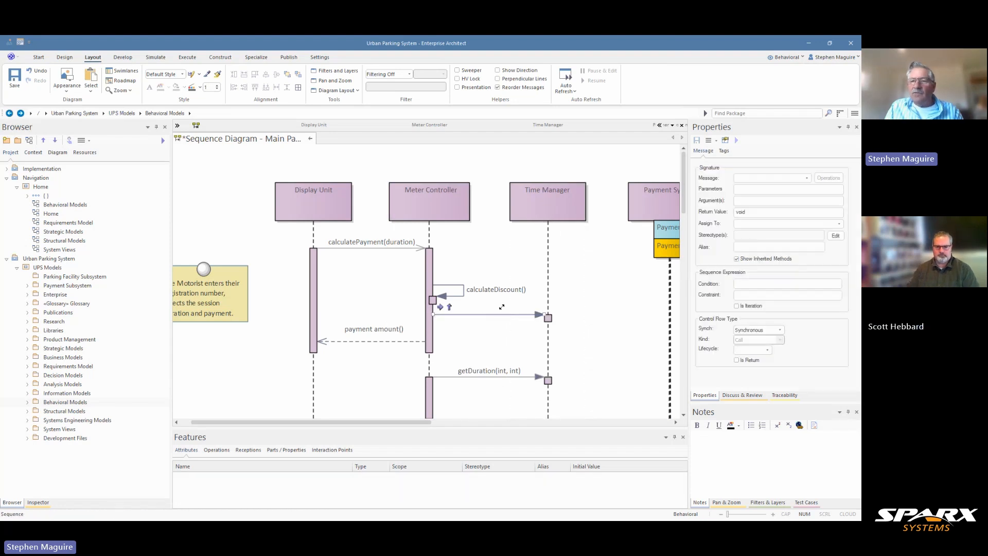
{"action": "left_click", "coordinate": [746, 178]}
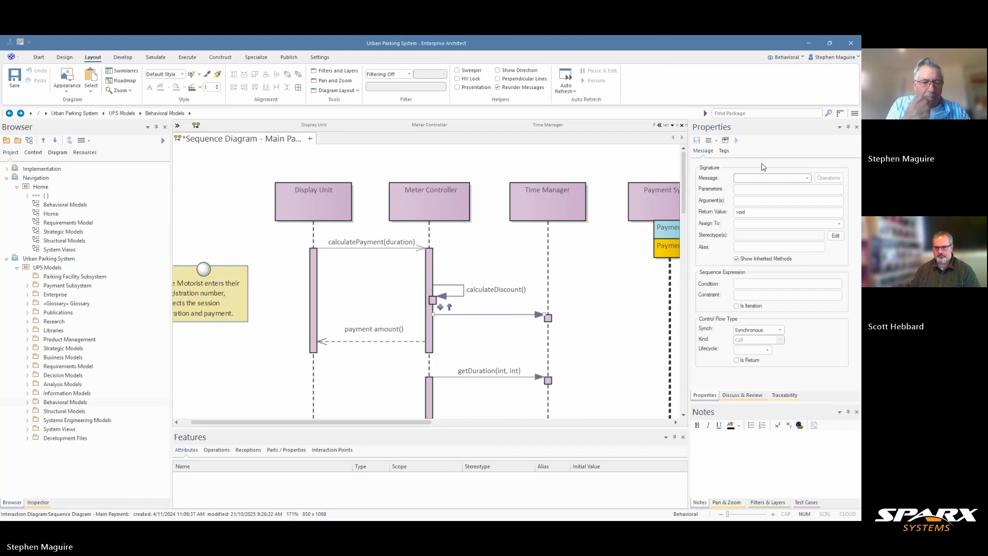
{"action": "type", "text": "Acrtivat"}
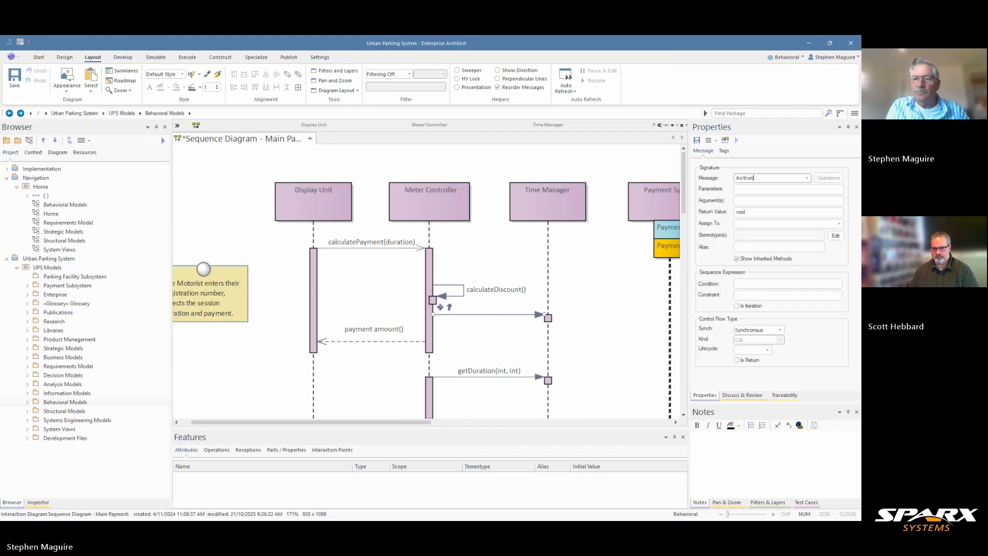
{"action": "key", "text": "BackSpace"}
{"action": "key", "text": "BackSpace"}
{"action": "key", "text": "BackSpace"}
{"action": "key", "text": "BackSpace"}
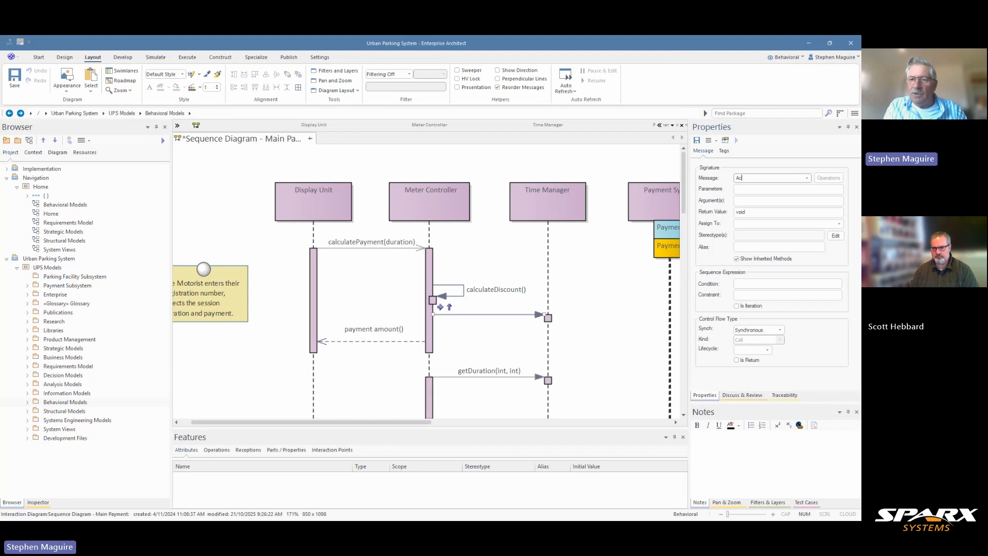
{"action": "type", "text": "tivate"}
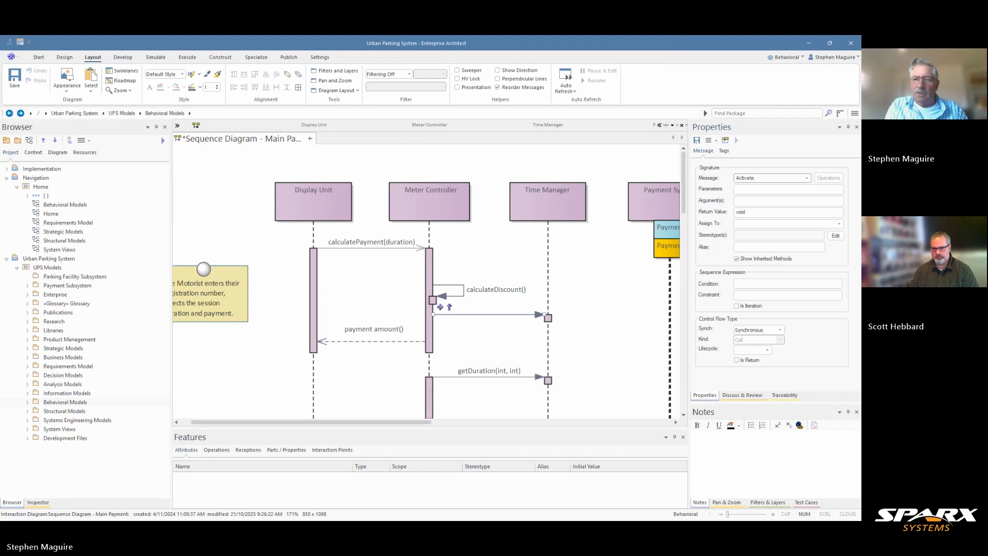
{"action": "key", "text": "BackSpace"}
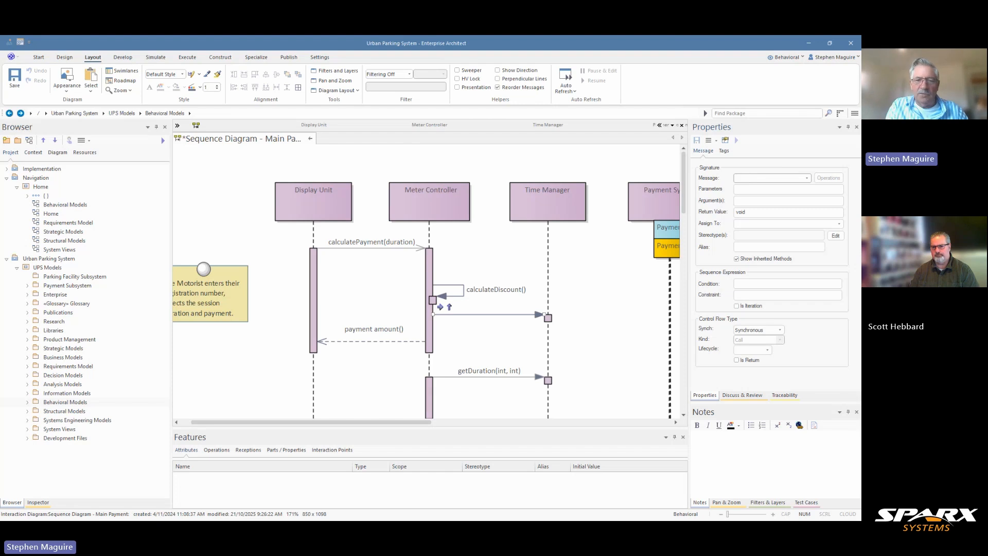
- Name the new message from Meter Controller to Time Manager creteTimeManager and apply the change
{"action": "type", "text": "crete"}
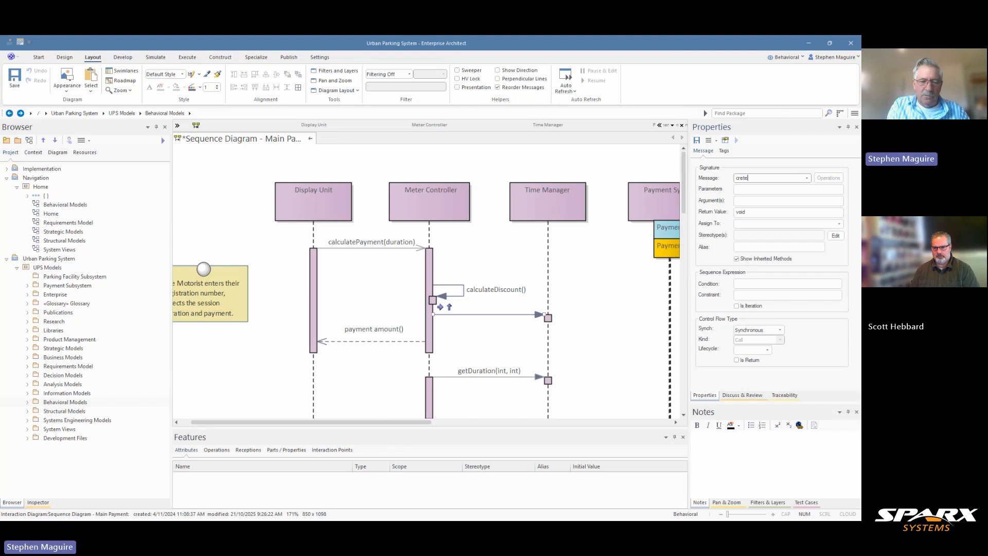
{"action": "type", "text": "TimeManager"}
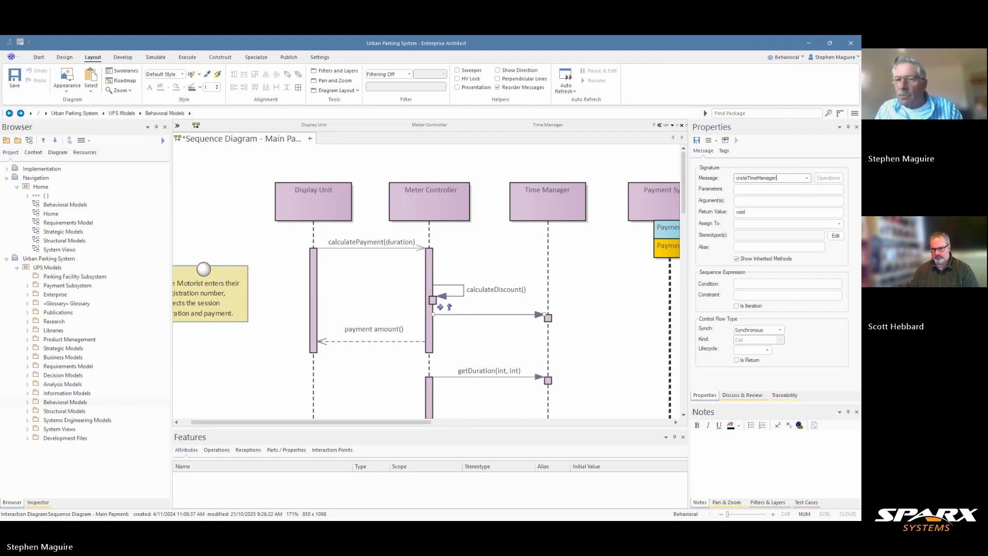
{"action": "left_click", "coordinate": [524, 323]}
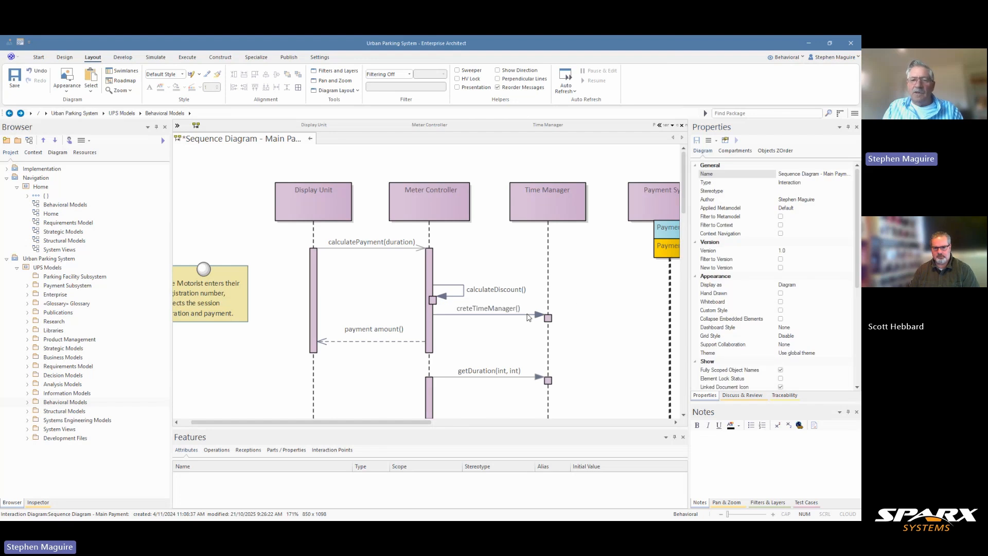
- Set the creteTimeManager message's Lifecycle to New and save the message
{"action": "left_click", "coordinate": [528, 315]}
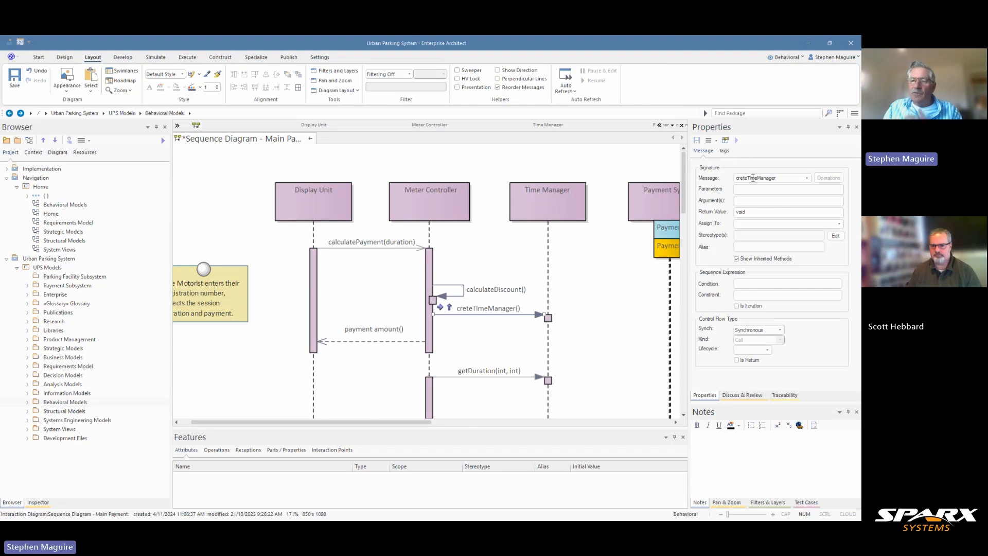
{"action": "left_click", "coordinate": [769, 350]}
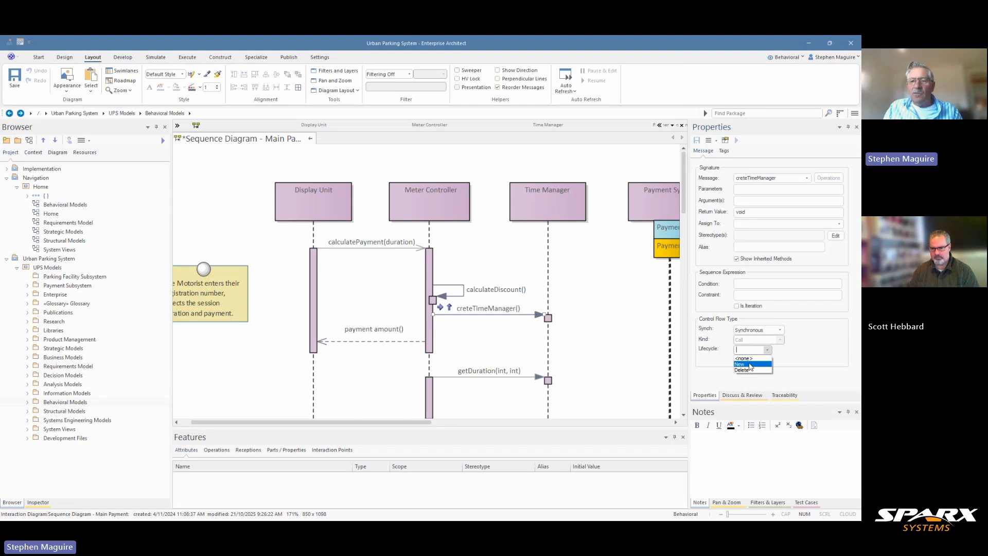
{"action": "left_click", "coordinate": [750, 364]}
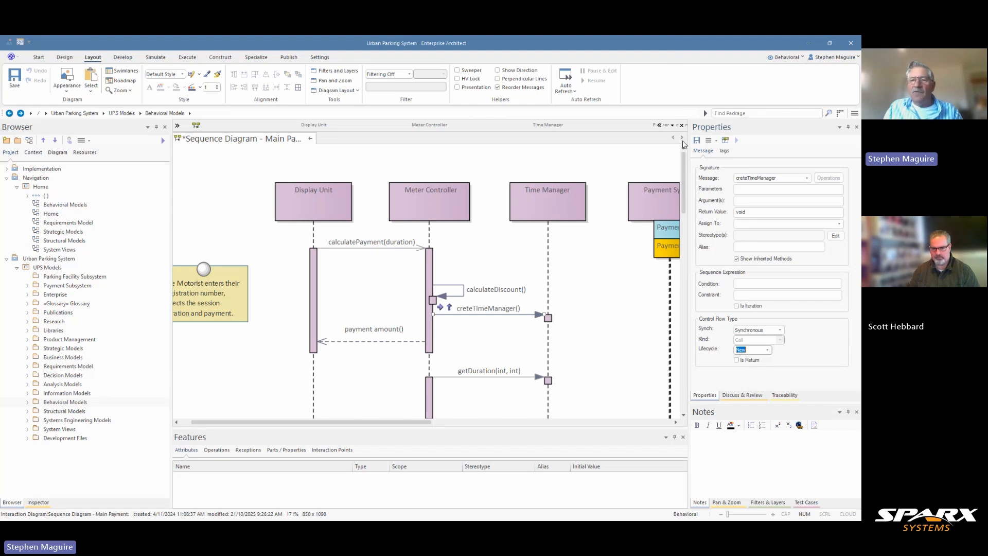
{"action": "left_click", "coordinate": [700, 144]}
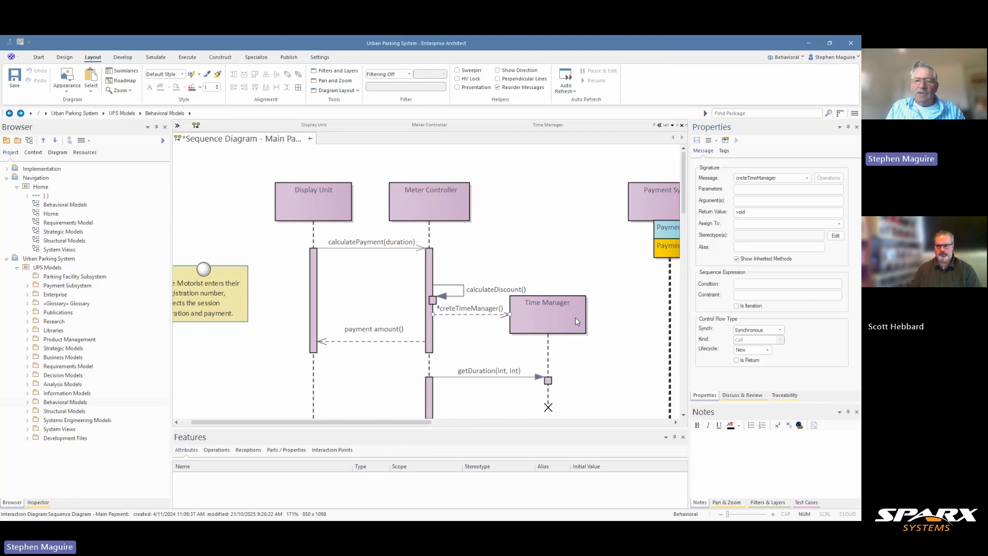
- Move the Time Manager lifeline slightly farther from Meter Controller and correct the creation message's name to createTimeManager
{"action": "left_click_drag", "start_coordinate": [575, 319], "coordinate": [588, 314]}
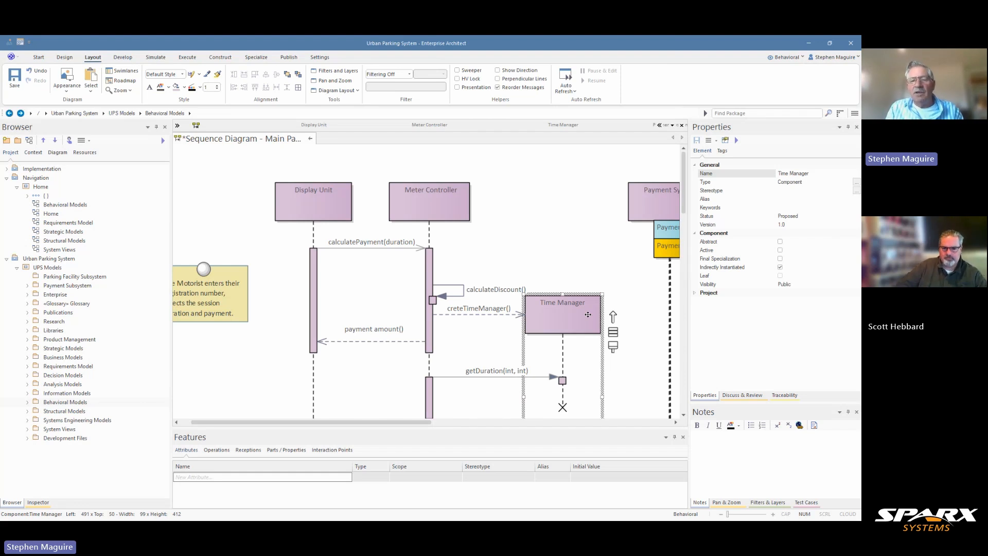
{"action": "left_click", "coordinate": [468, 315]}
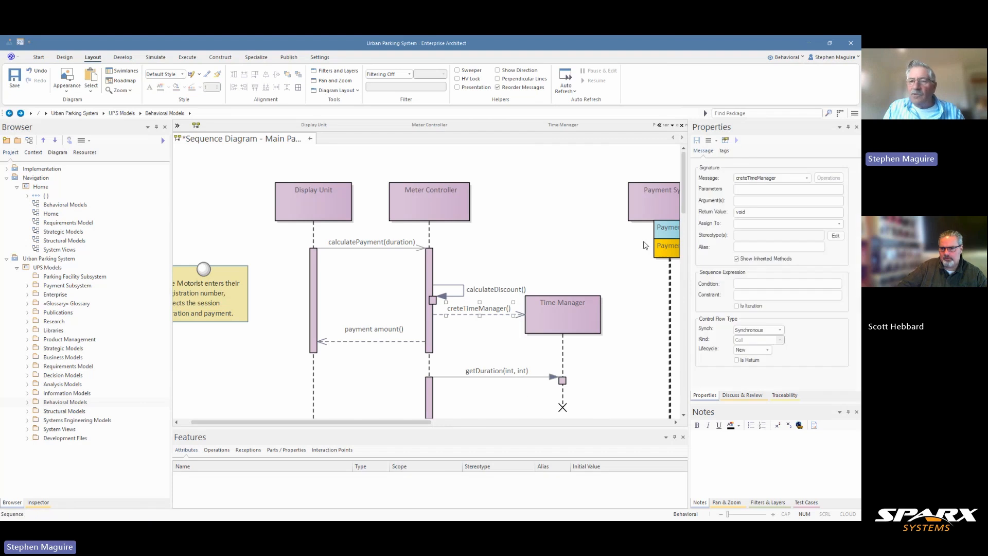
{"action": "double_click", "coordinate": [747, 179]}
{"action": "left_click", "coordinate": [743, 177]}
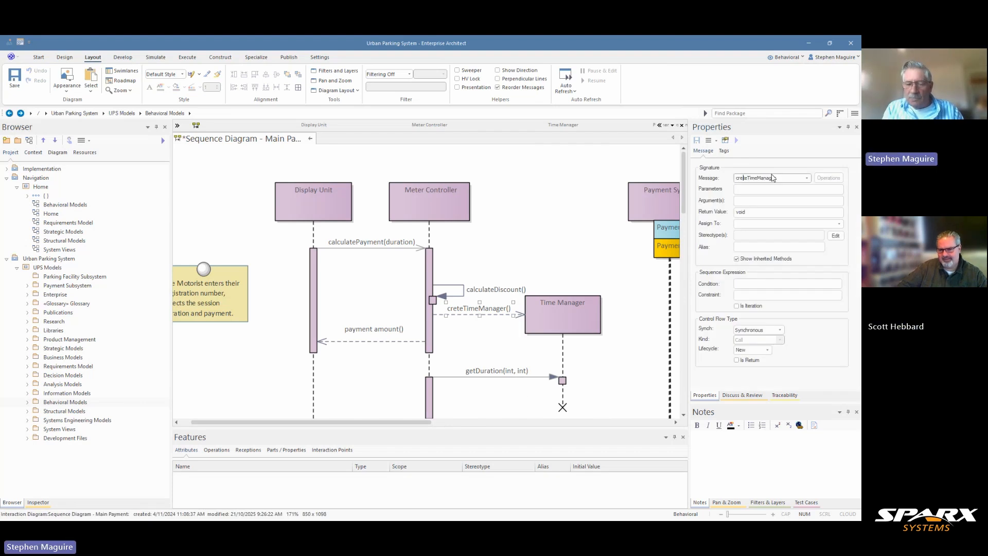
{"action": "type", "text": "a"}
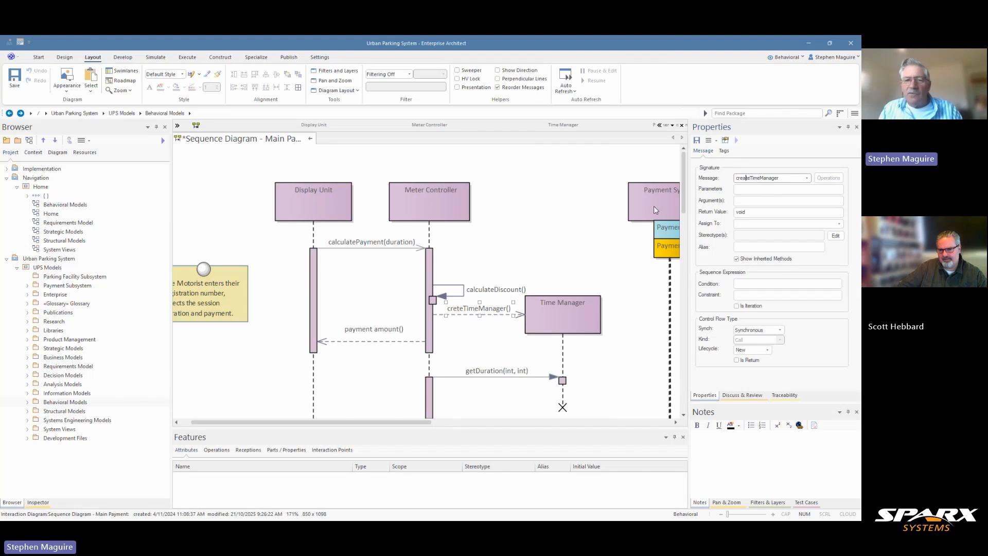
{"action": "left_click", "coordinate": [519, 228]}
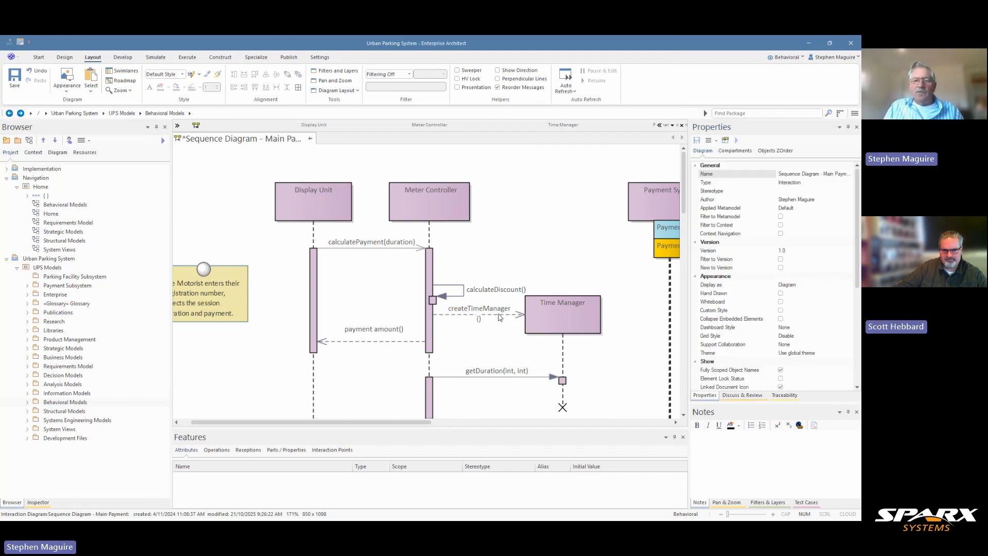
- Shift the Time Manager lifeline farther from Meter Controller so the createTimeManager() label fits on one line
{"action": "left_click", "coordinate": [501, 318]}
{"action": "left_click", "coordinate": [508, 317]}
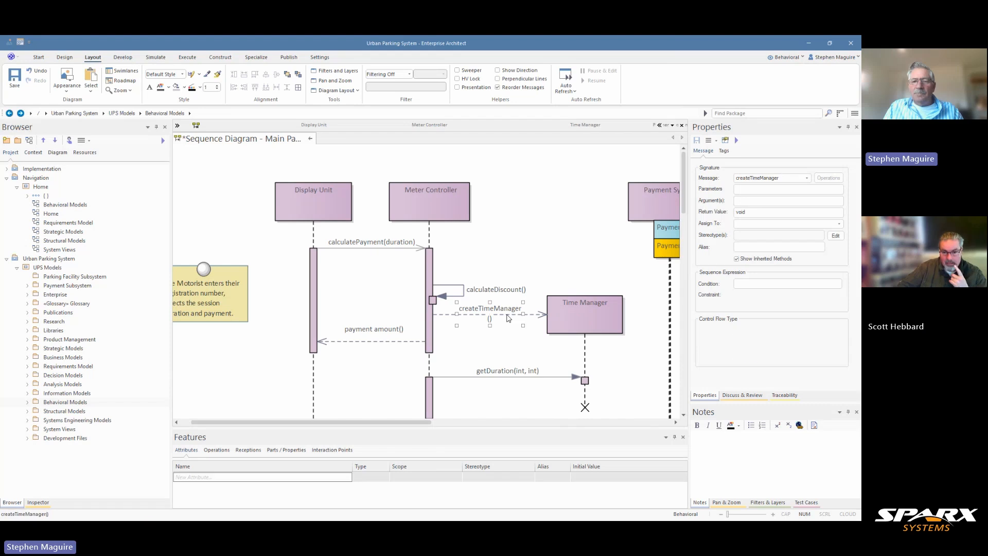
{"action": "left_click_drag", "start_coordinate": [539, 320], "coordinate": [538, 320]}
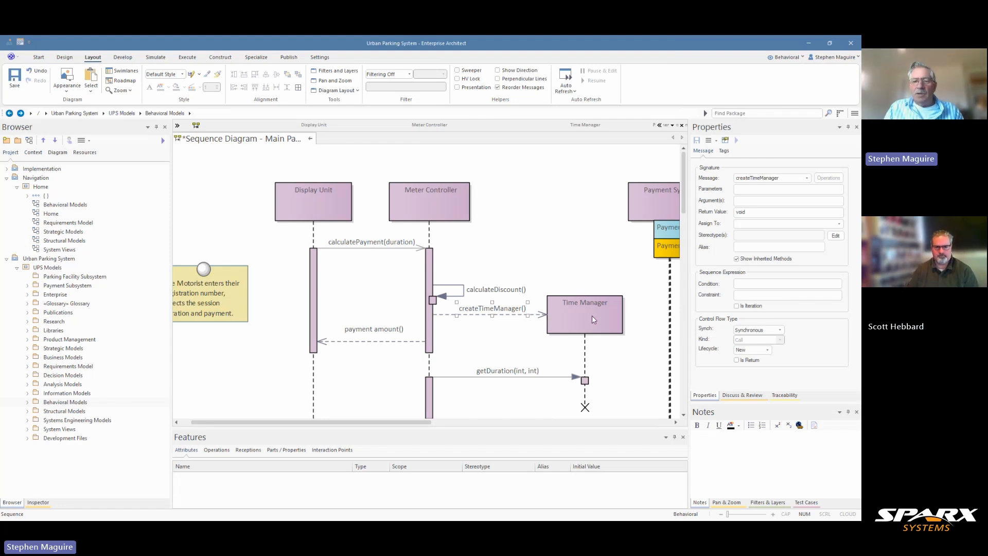
- Add a message from Meter Controller to Time Manager between getDuration(int, int) and validateCard(int)
{"action": "scroll", "coordinate": [592, 319], "scroll_direction": "down", "scroll_amount": 3}
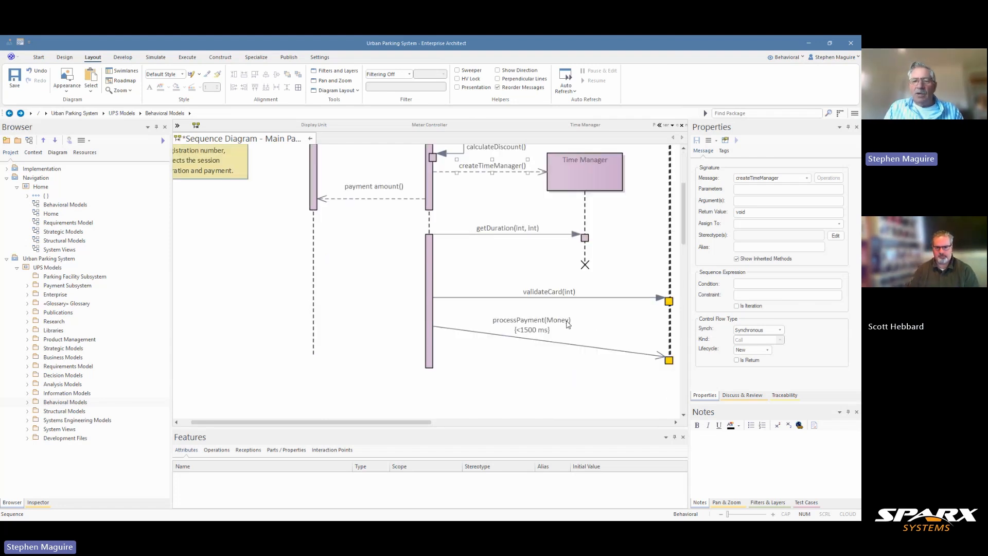
{"action": "left_click", "coordinate": [431, 256]}
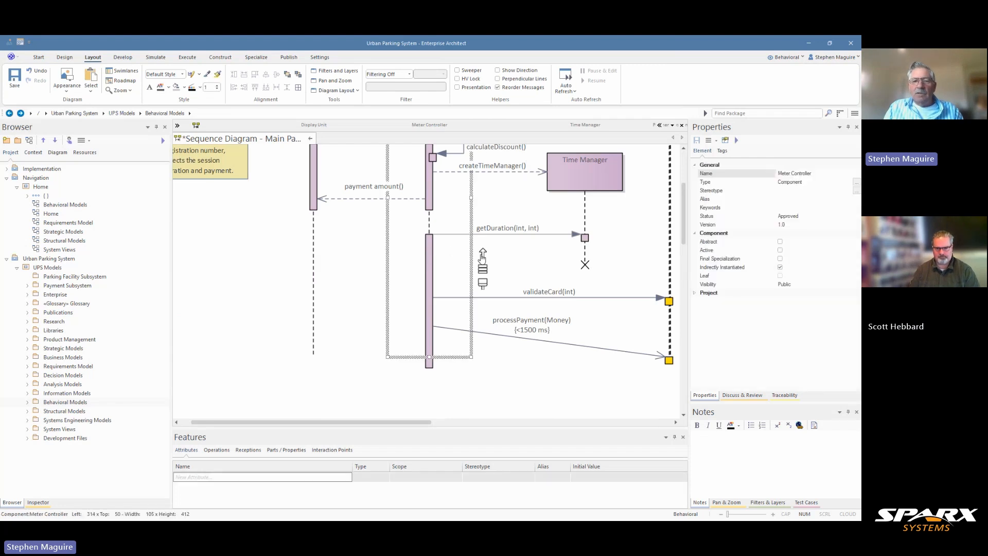
{"action": "left_click_drag", "start_coordinate": [483, 254], "coordinate": [578, 253]}
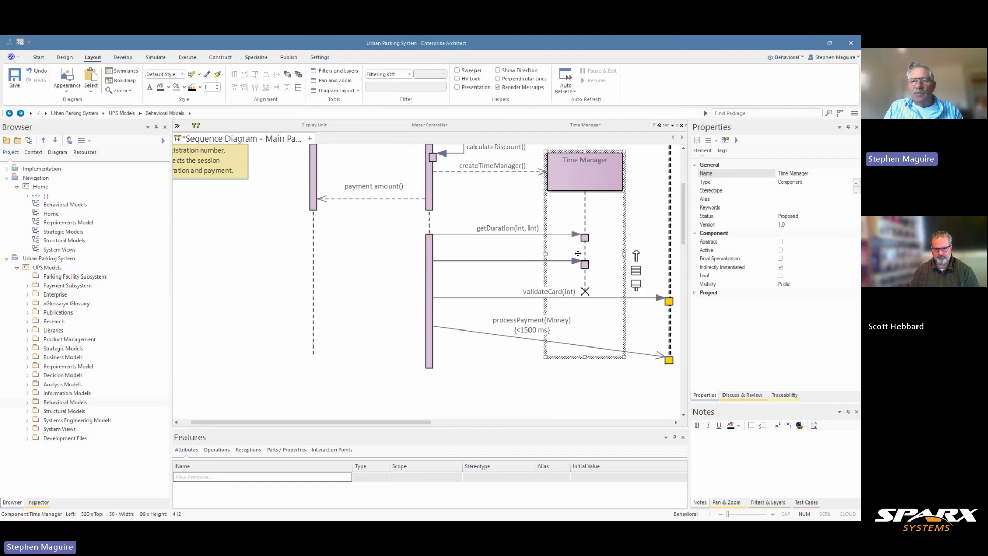
- Set the Lifecycle of the unnamed message below getDuration(int, int) to Delete and save the message
{"action": "left_click", "coordinate": [539, 261]}
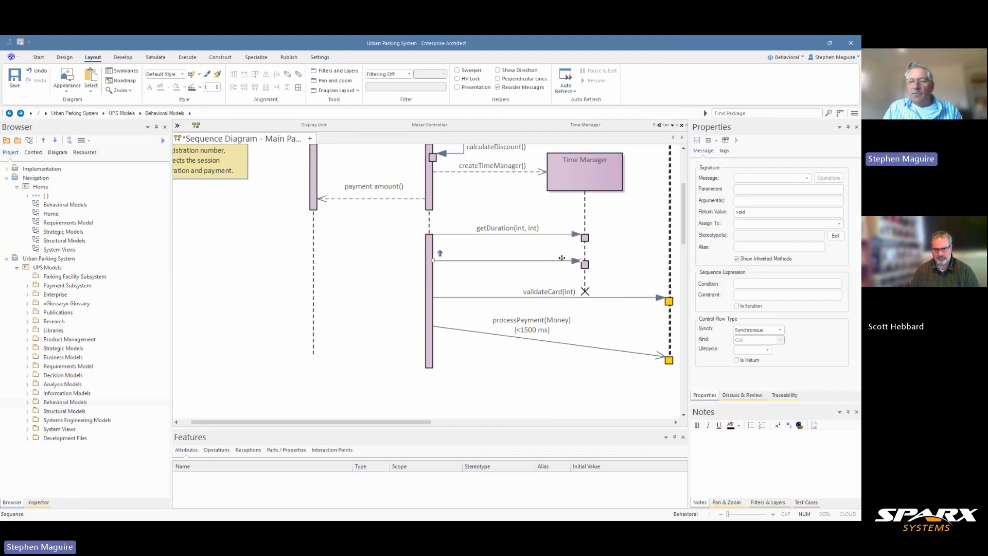
{"action": "left_click", "coordinate": [769, 350]}
{"action": "left_click", "coordinate": [752, 372]}
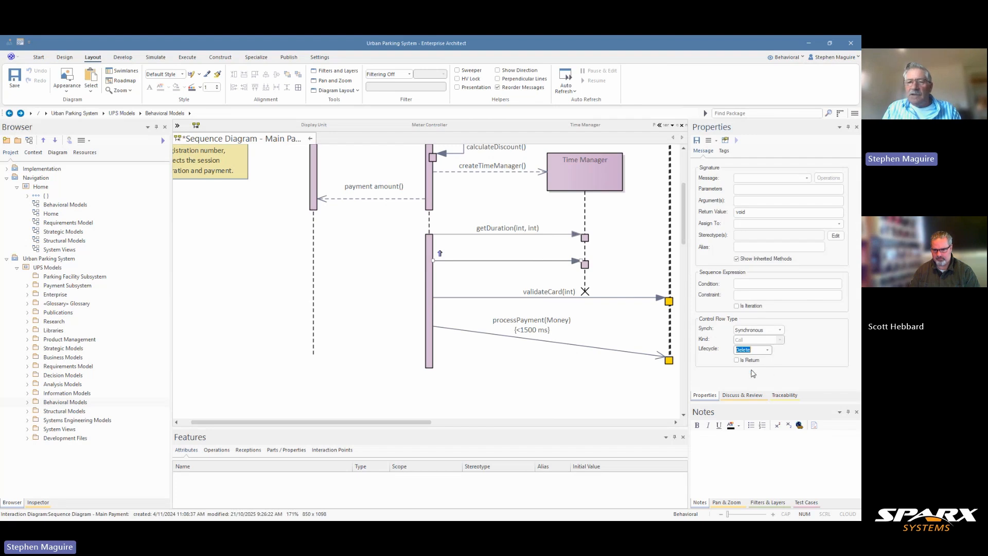
{"action": "left_click", "coordinate": [697, 140]}
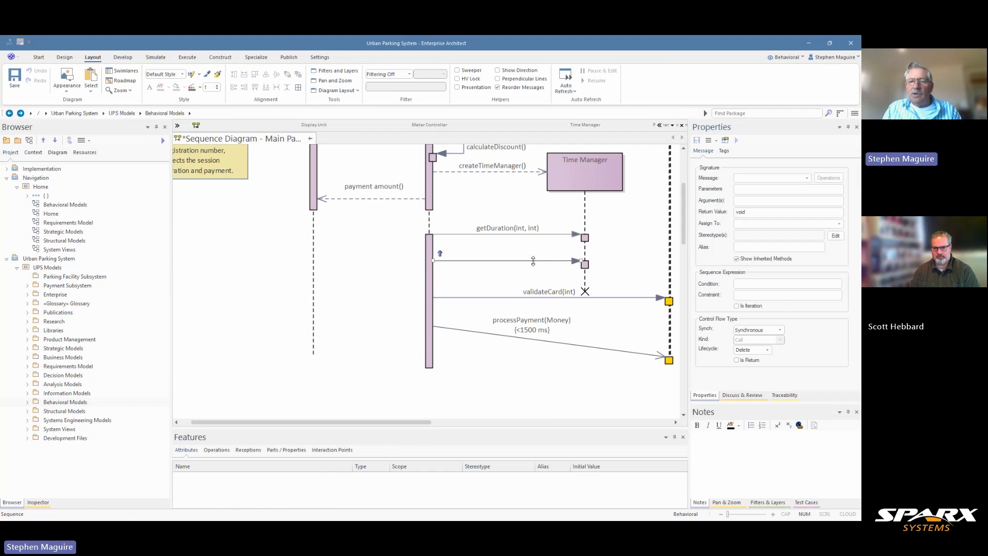
- Name the unnamed message from Meter Controller to Time Manager deleteTimeManager and apply the change
{"action": "left_click", "coordinate": [742, 178]}
{"action": "type", "text": "dele"}
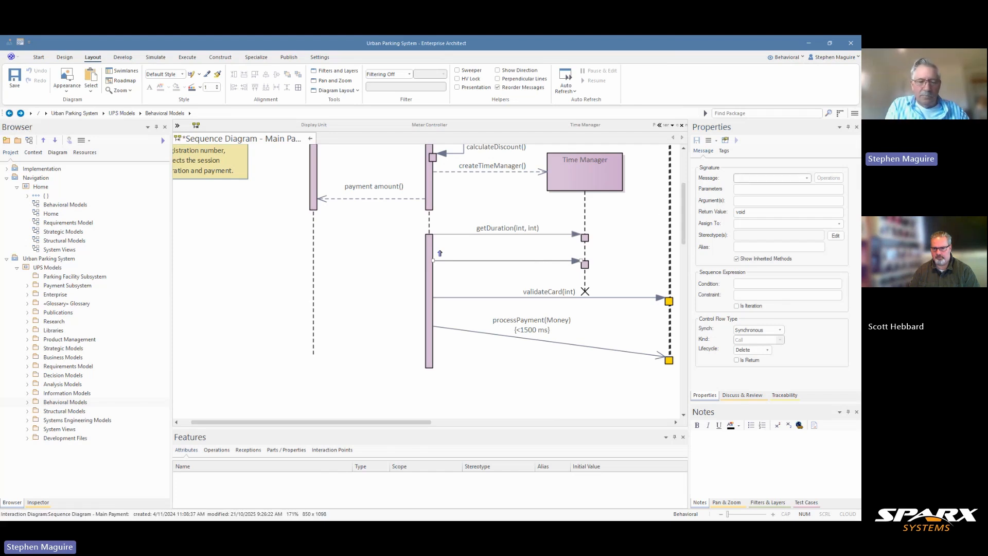
{"action": "type", "text": "teTime"}
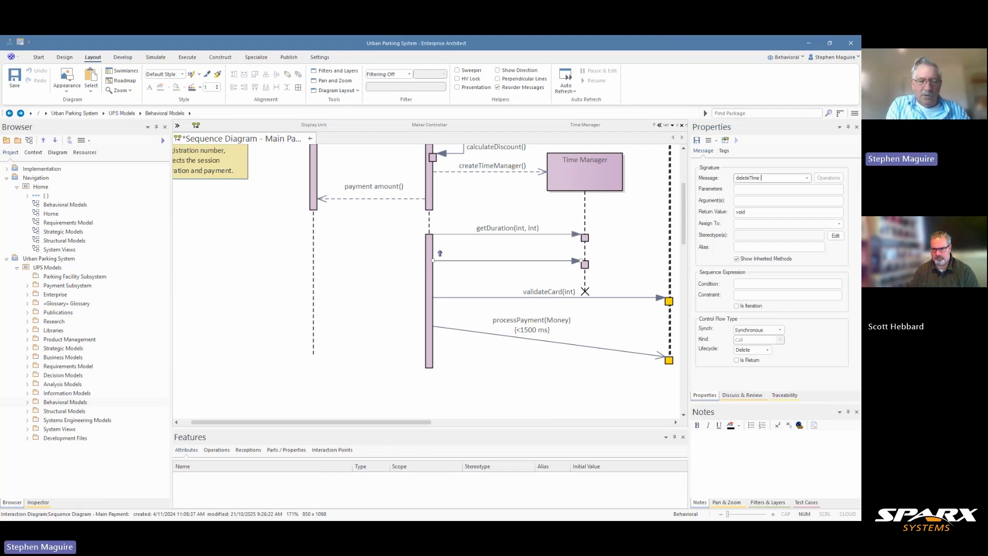
{"action": "type", "text": "Manager"}
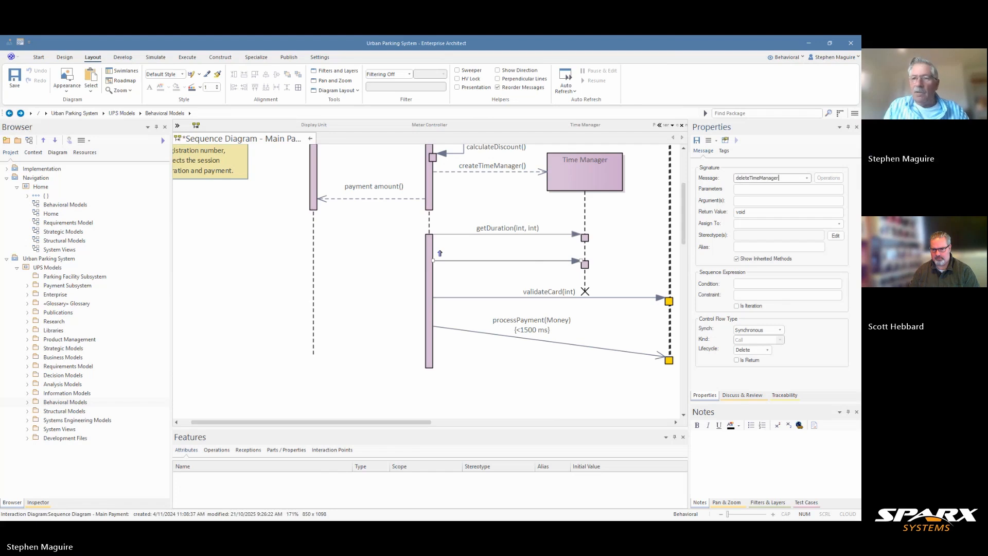
{"action": "left_click", "coordinate": [618, 321]}
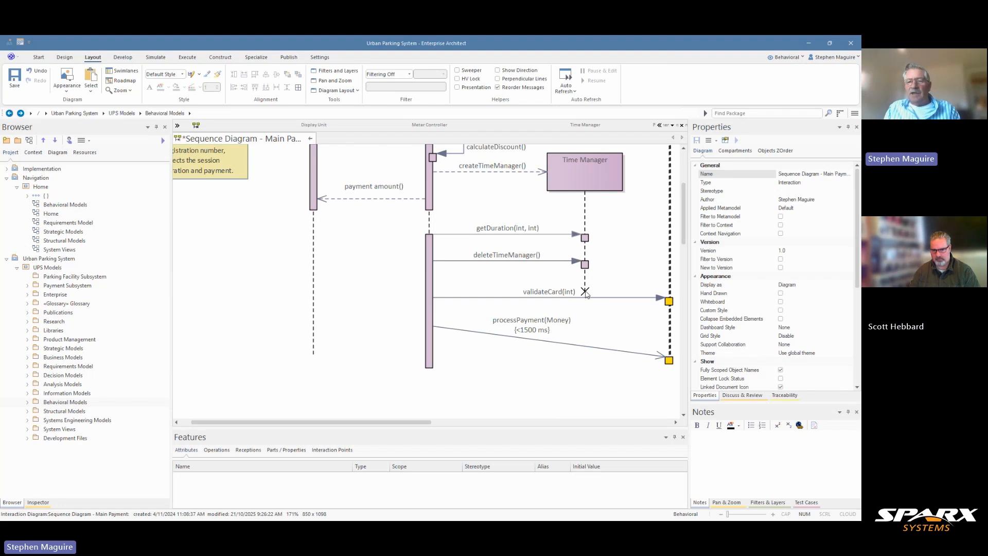
- Suppress the activations across the whole sequence diagram and restore them
{"action": "scroll", "coordinate": [585, 252], "scroll_direction": "up", "scroll_amount": 3}
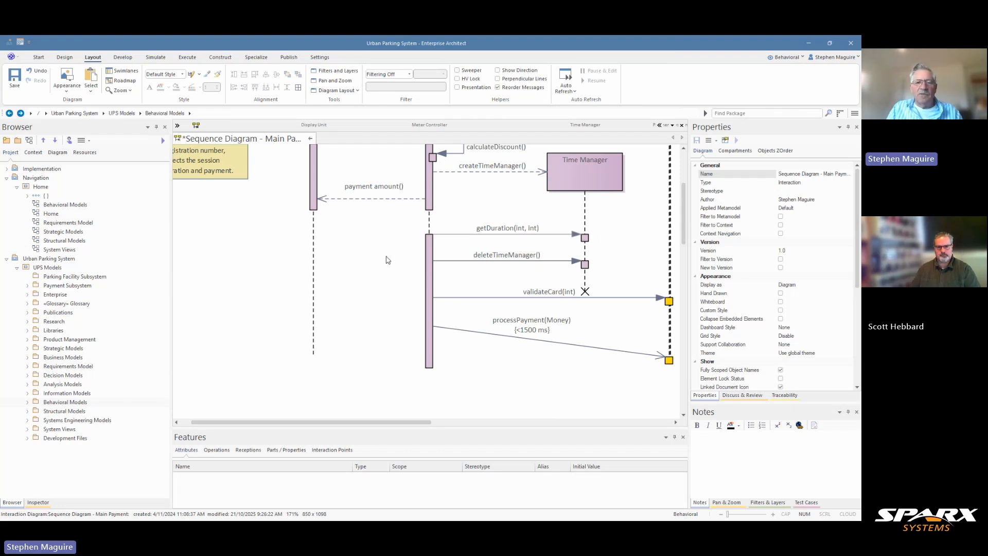
{"action": "scroll", "coordinate": [405, 310], "scroll_direction": "down", "scroll_amount": 3}
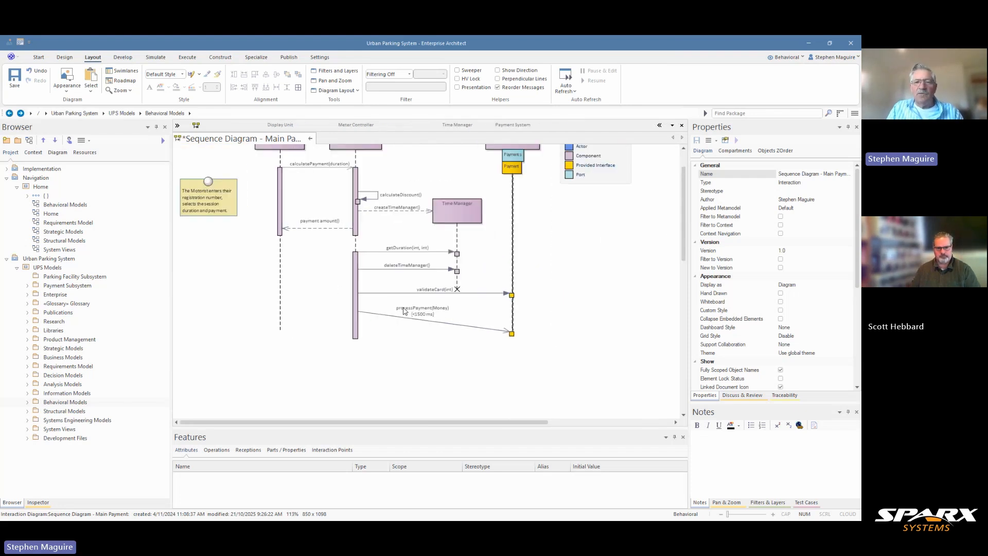
{"action": "scroll", "coordinate": [568, 276], "scroll_direction": "up", "scroll_amount": 1}
{"action": "right_click", "coordinate": [539, 299]}
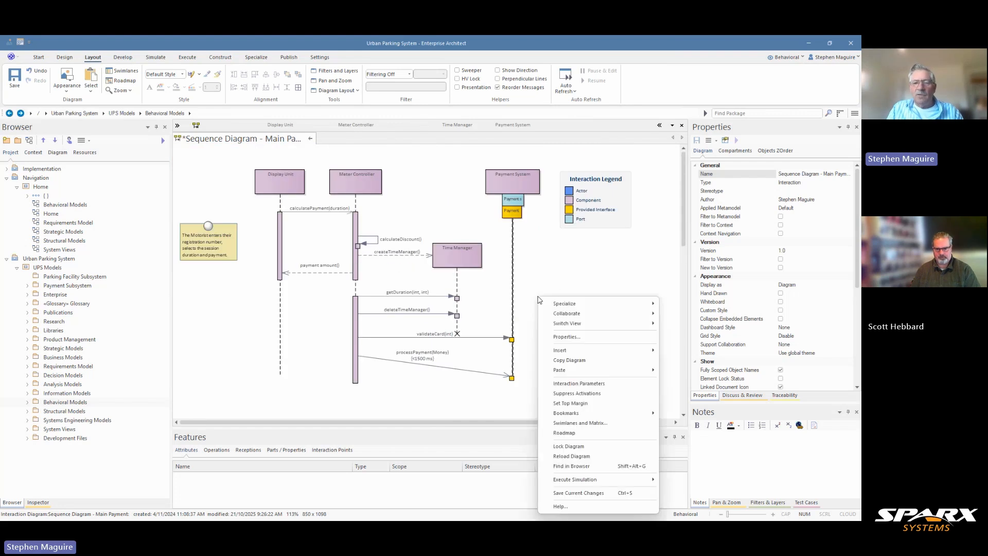
{"action": "left_click", "coordinate": [595, 394]}
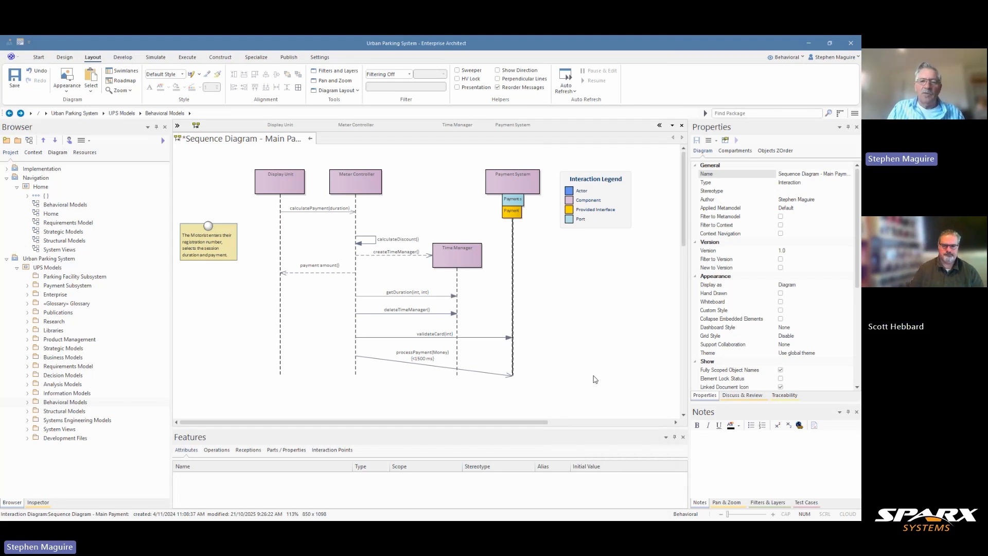
{"action": "right_click", "coordinate": [544, 303]}
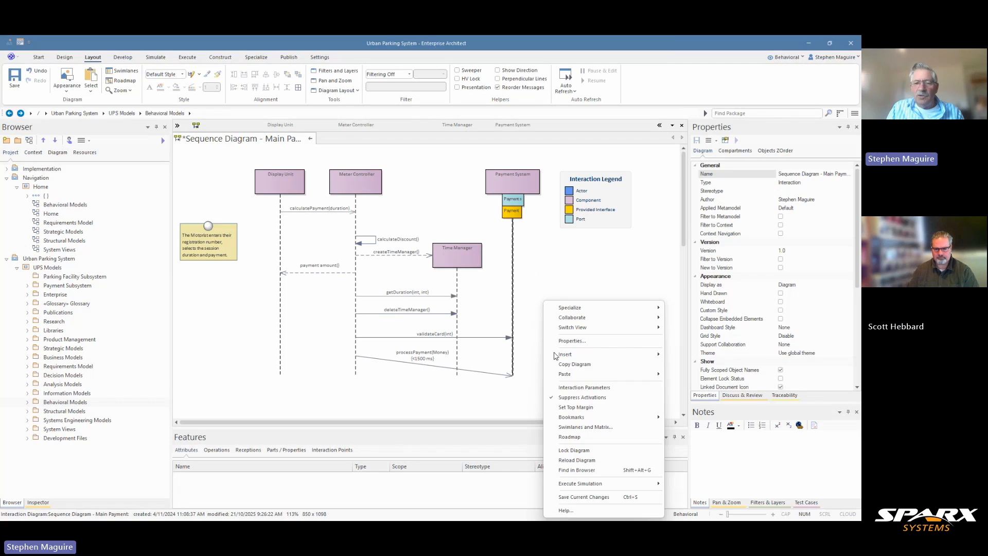
{"action": "left_click", "coordinate": [573, 399]}
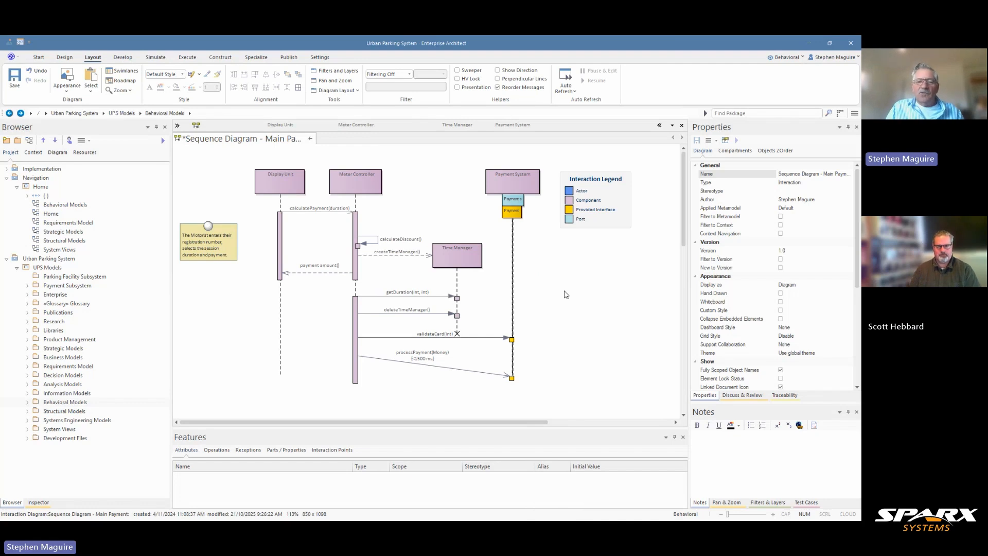
- Examine the timing details of the processPayment(Money) message and close them without changes
{"action": "scroll", "coordinate": [553, 309], "scroll_direction": "up", "scroll_amount": 5, "text": "ctrl"}
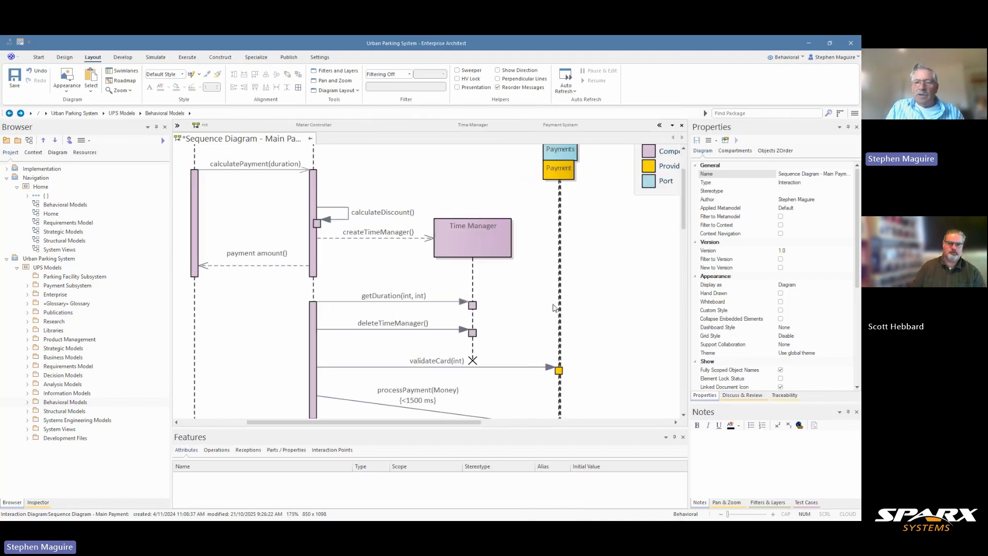
{"action": "left_click_drag", "start_coordinate": [683, 219], "coordinate": [680, 237]}
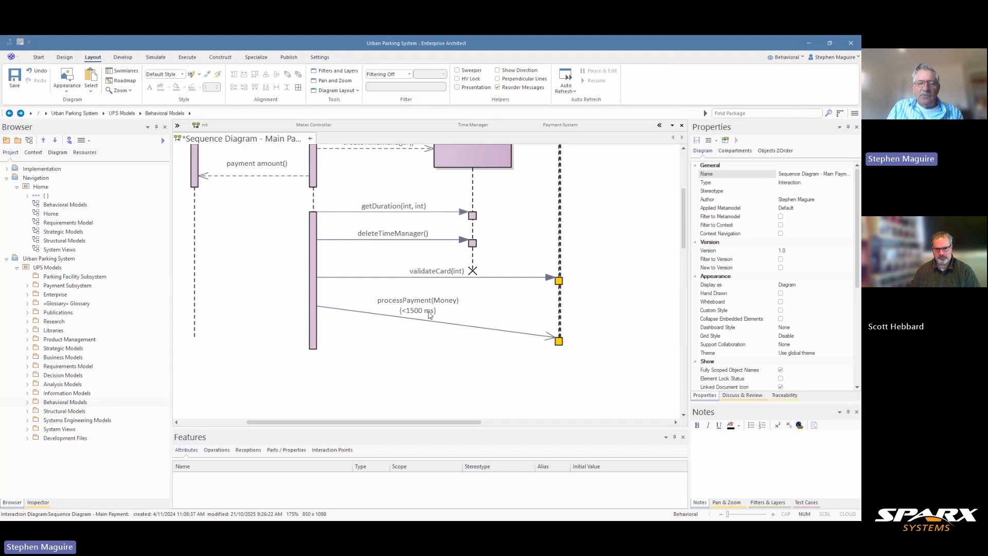
{"action": "left_click", "coordinate": [357, 311]}
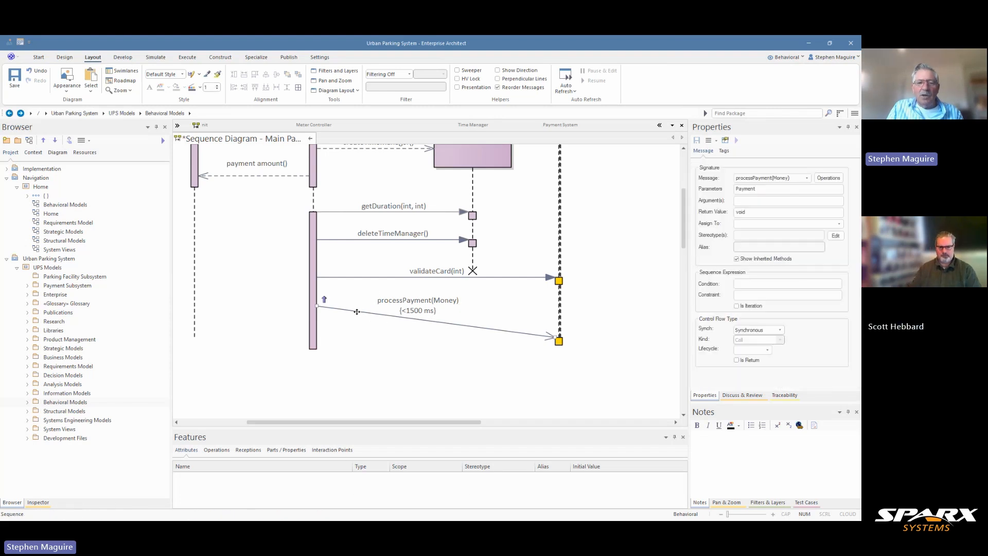
{"action": "right_click", "coordinate": [357, 311]}
{"action": "left_click", "coordinate": [403, 397]}
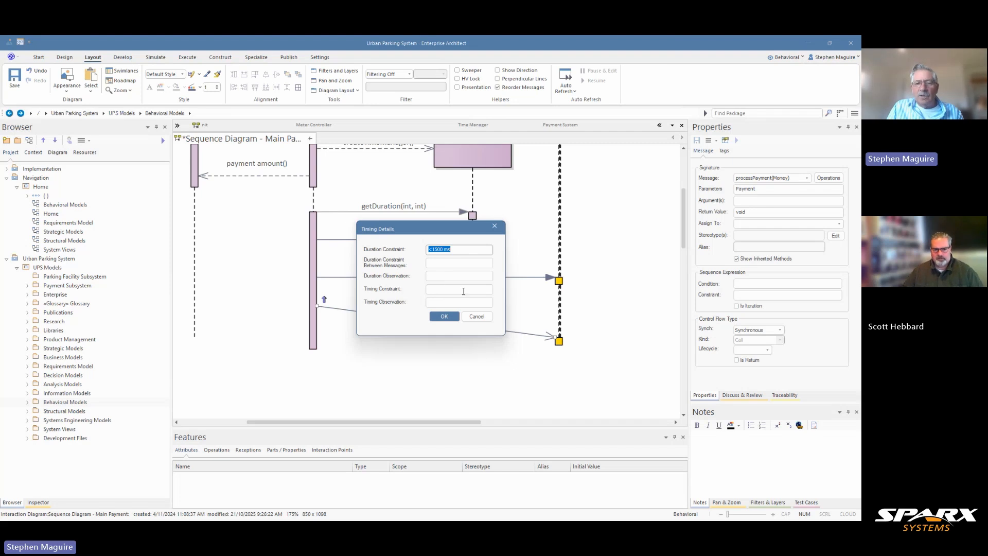
{"action": "left_click", "coordinate": [478, 317]}
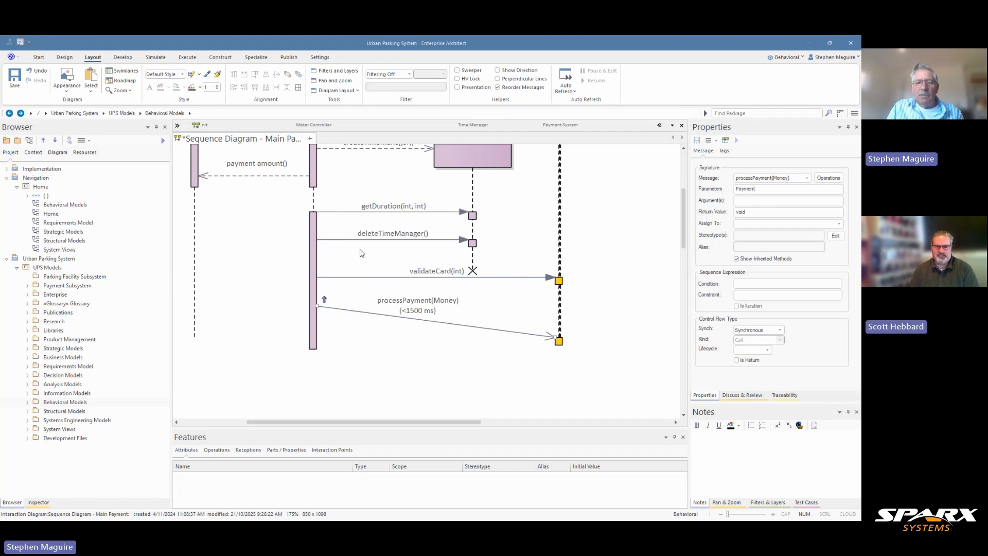
- Add a duration constraint of 1800ms between the deleteTimeManager() and processPayment(Money) messages at the Meter Controller lifeline
{"action": "left_click", "coordinate": [341, 238]}
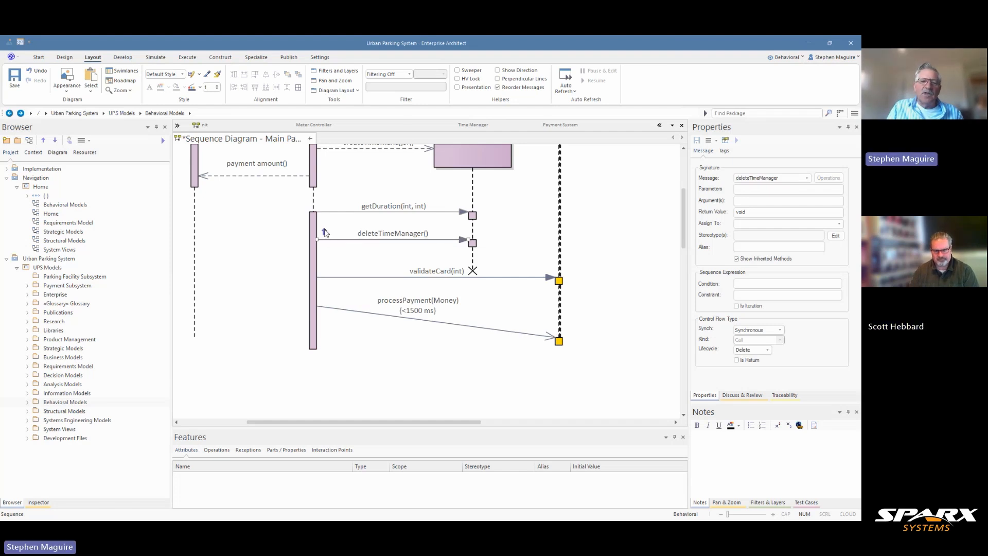
{"action": "left_click_drag", "start_coordinate": [325, 234], "coordinate": [325, 308]}
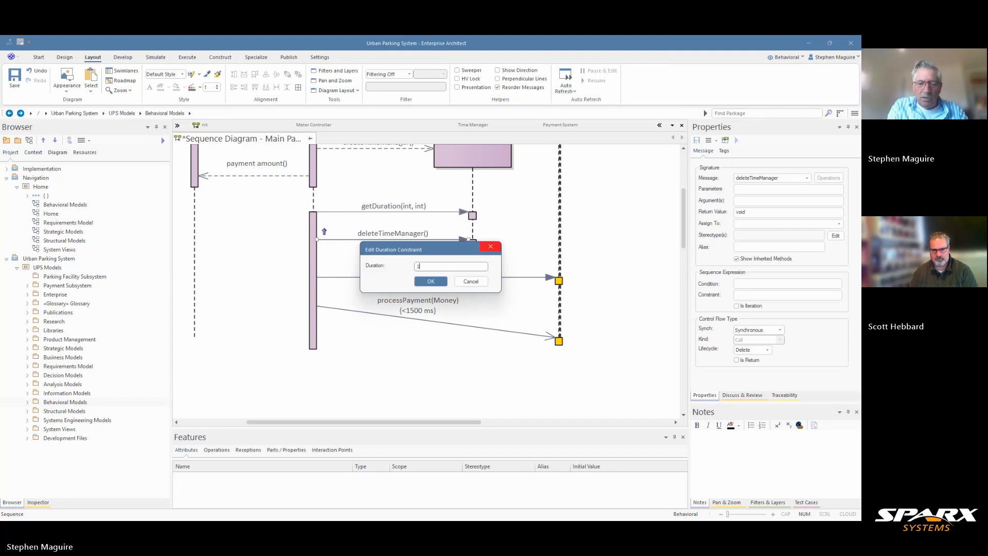
{"action": "type", "text": "1800"}
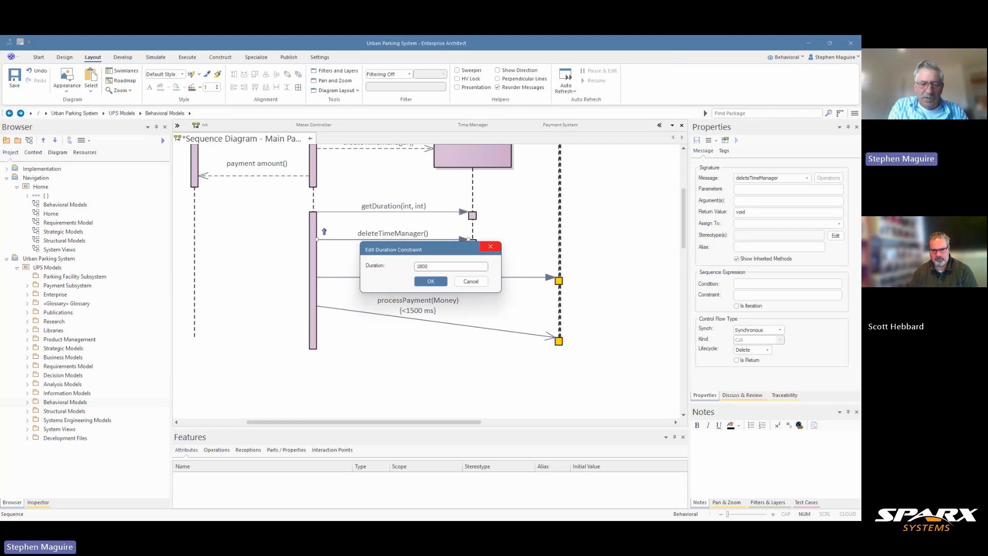
{"action": "type", "text": "ms"}
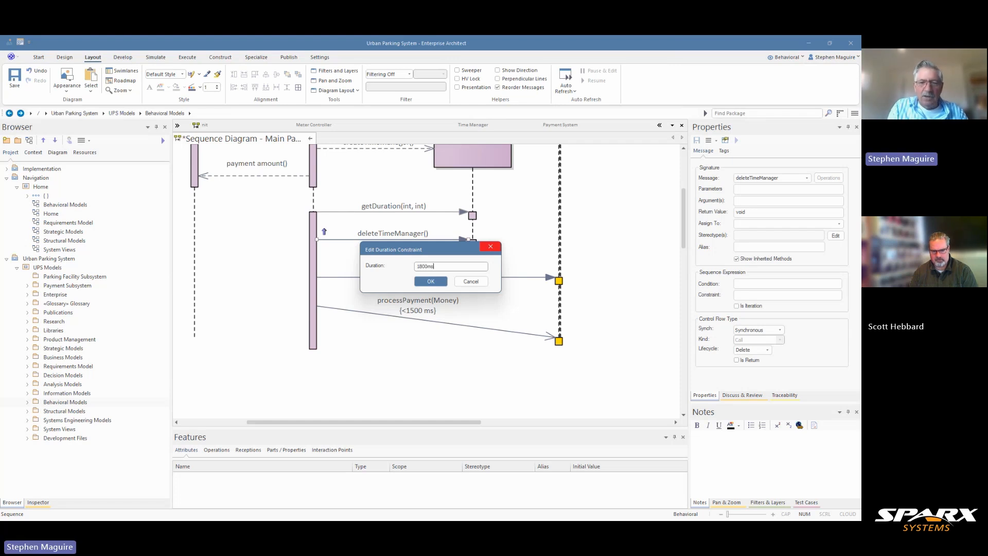
{"action": "left_click", "coordinate": [430, 282]}
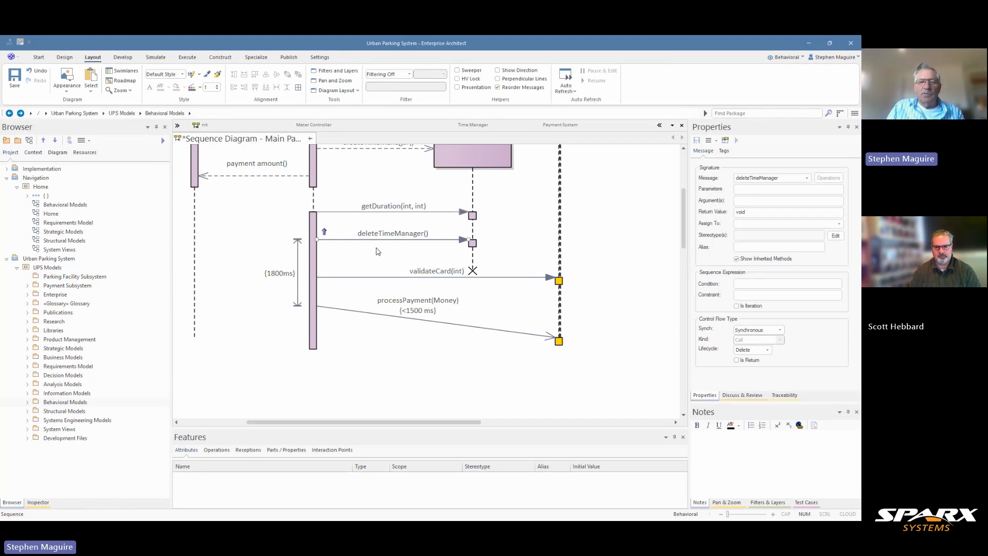
{"action": "scroll", "coordinate": [477, 278], "scroll_direction": "up", "scroll_amount": 3}
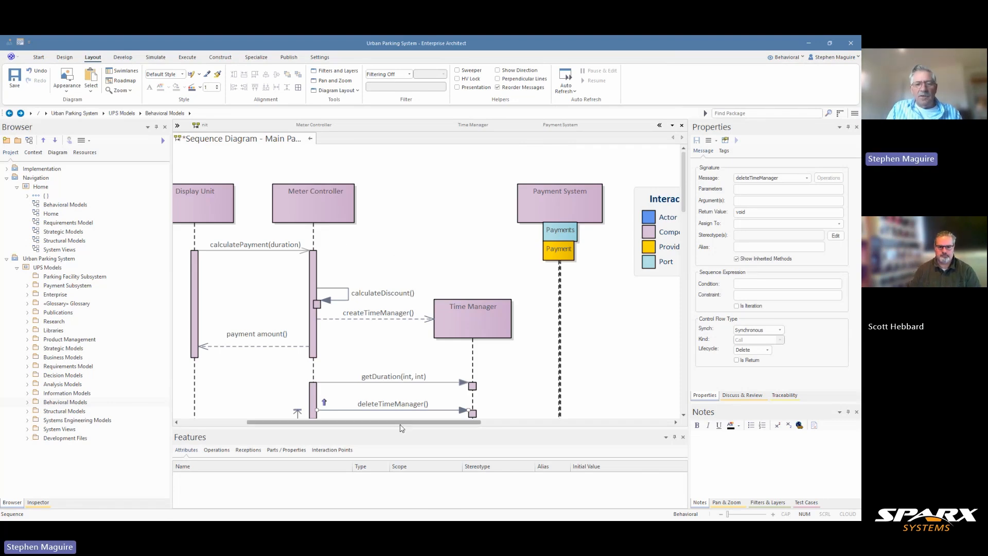
{"action": "left_click_drag", "start_coordinate": [396, 422], "coordinate": [329, 421]}
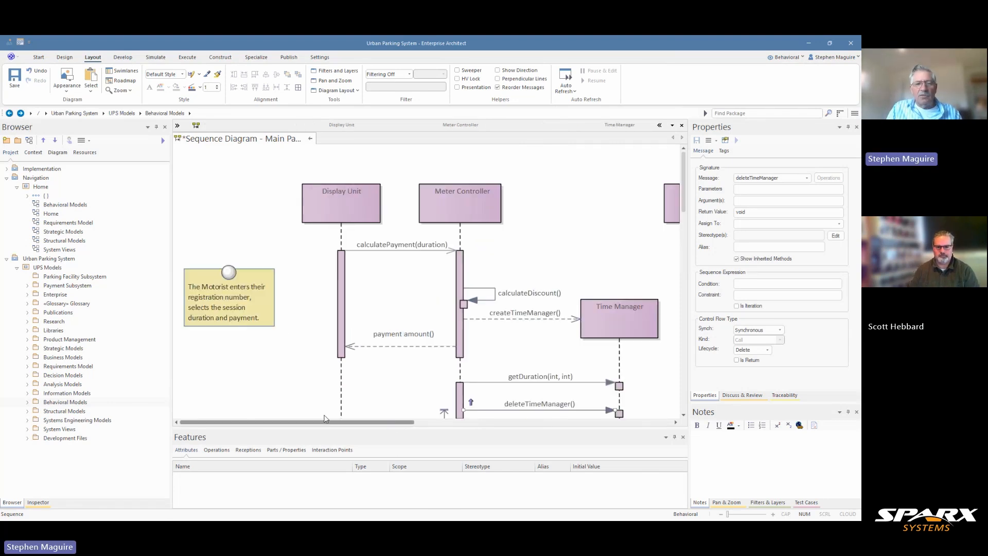
- Set the control flow of the calculatePayment(duration) message from Display Unit to Meter Controller to Synchronous
{"action": "left_click", "coordinate": [369, 252]}
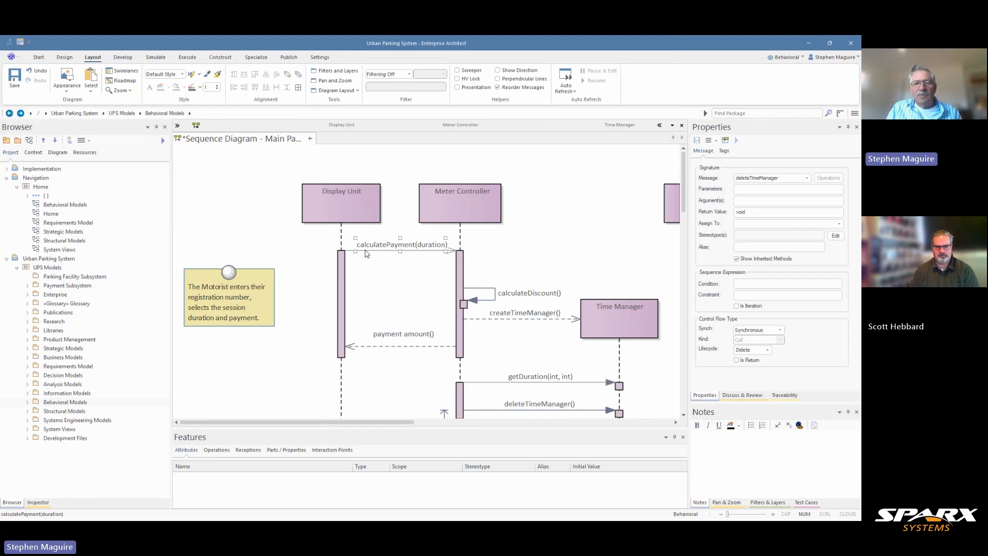
{"action": "left_click", "coordinate": [780, 330]}
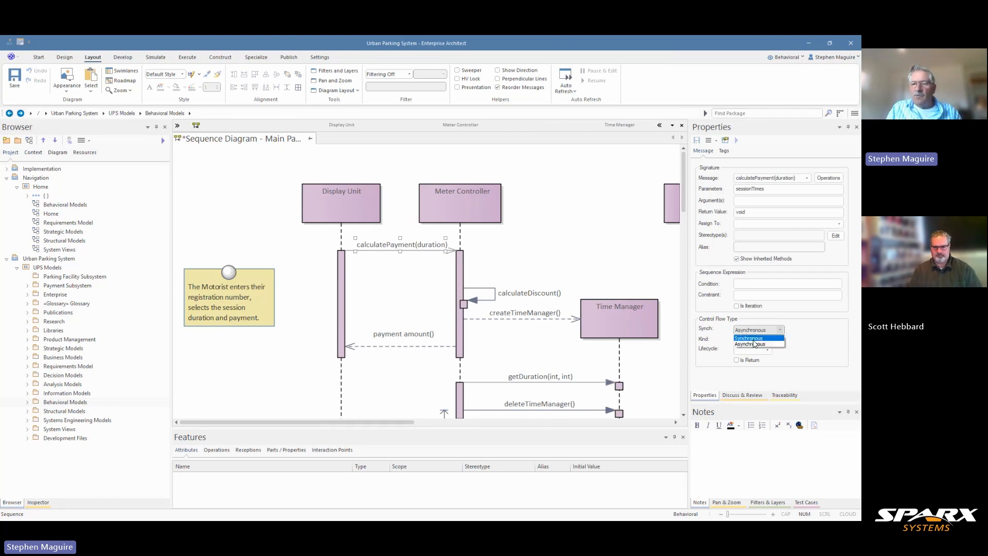
{"action": "left_click", "coordinate": [750, 338]}
- Examine the lifecycle options available for the calculatePayment(duration) message without choosing one, and view the whole sequence diagram
{"action": "left_click", "coordinate": [769, 352]}
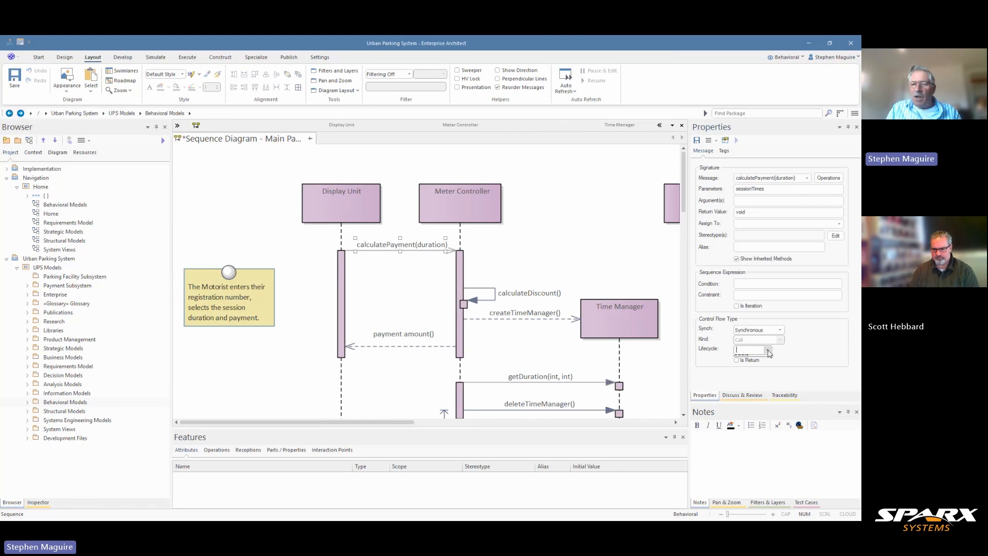
{"action": "left_click", "coordinate": [769, 352]}
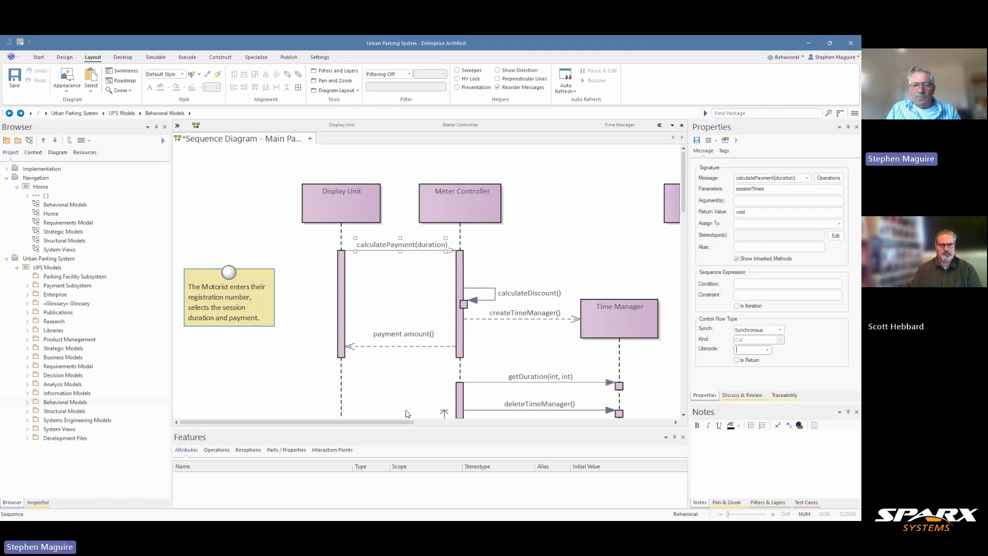
{"action": "left_click_drag", "start_coordinate": [398, 426], "coordinate": [431, 426]}
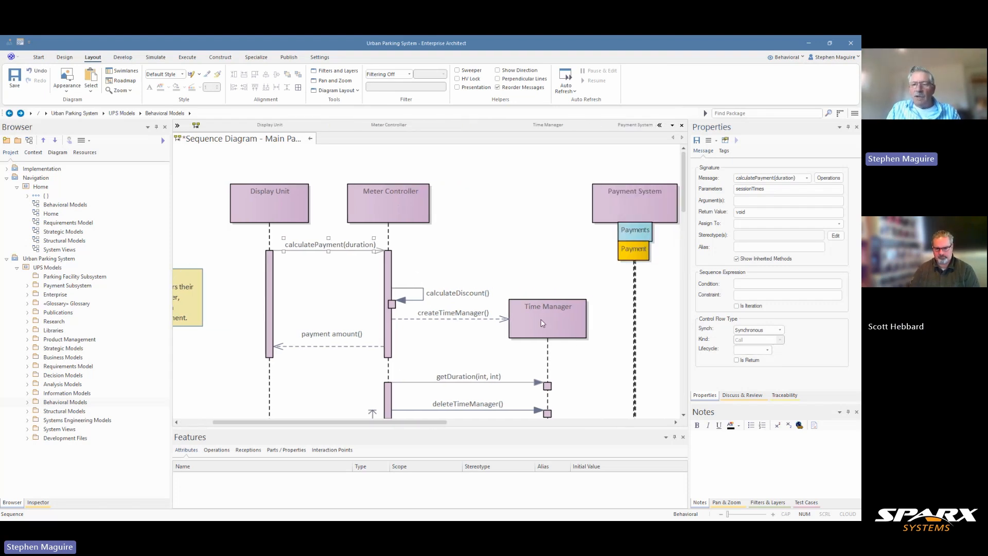
{"action": "left_click", "coordinate": [768, 350]}
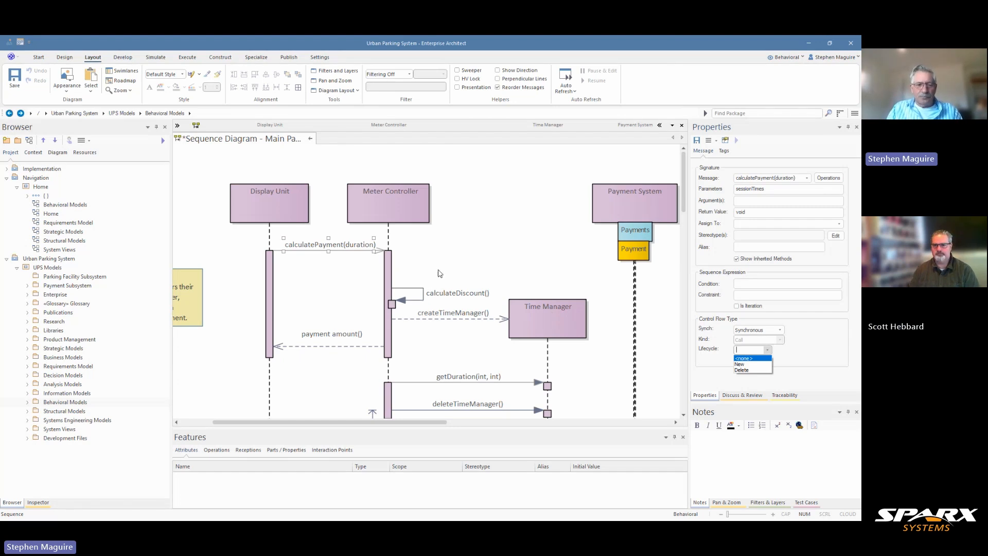
{"action": "left_click", "coordinate": [688, 190]}
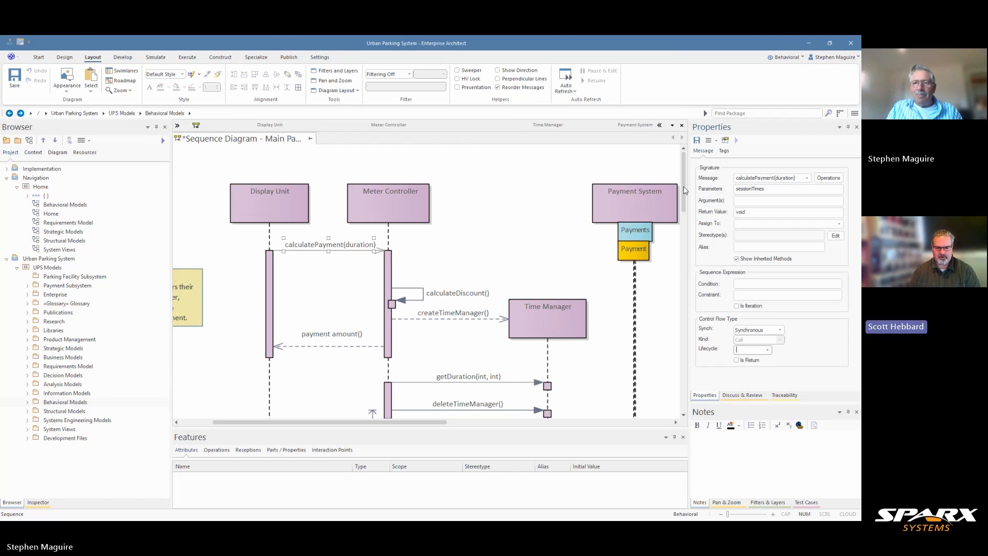
{"action": "scroll", "coordinate": [410, 342], "scroll_direction": "down", "scroll_amount": 1}
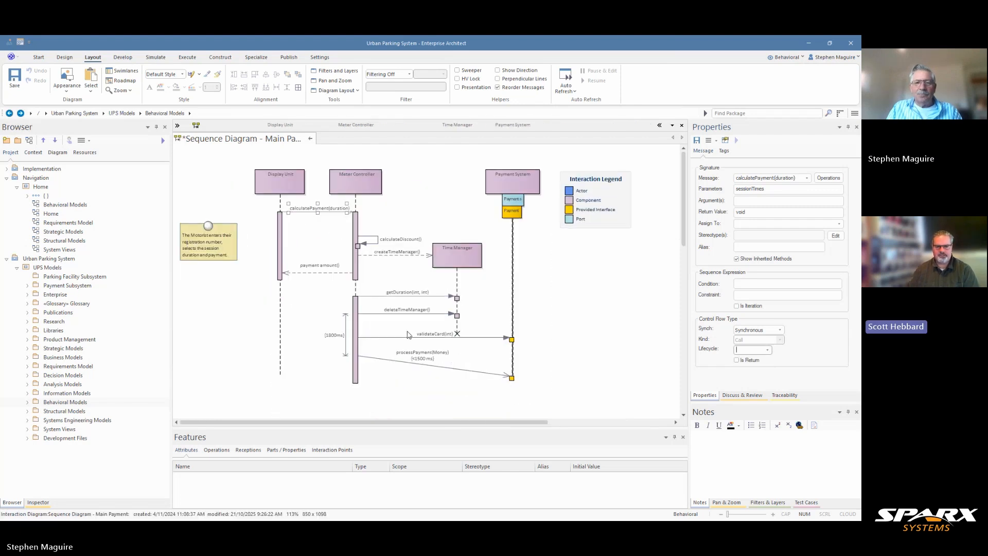